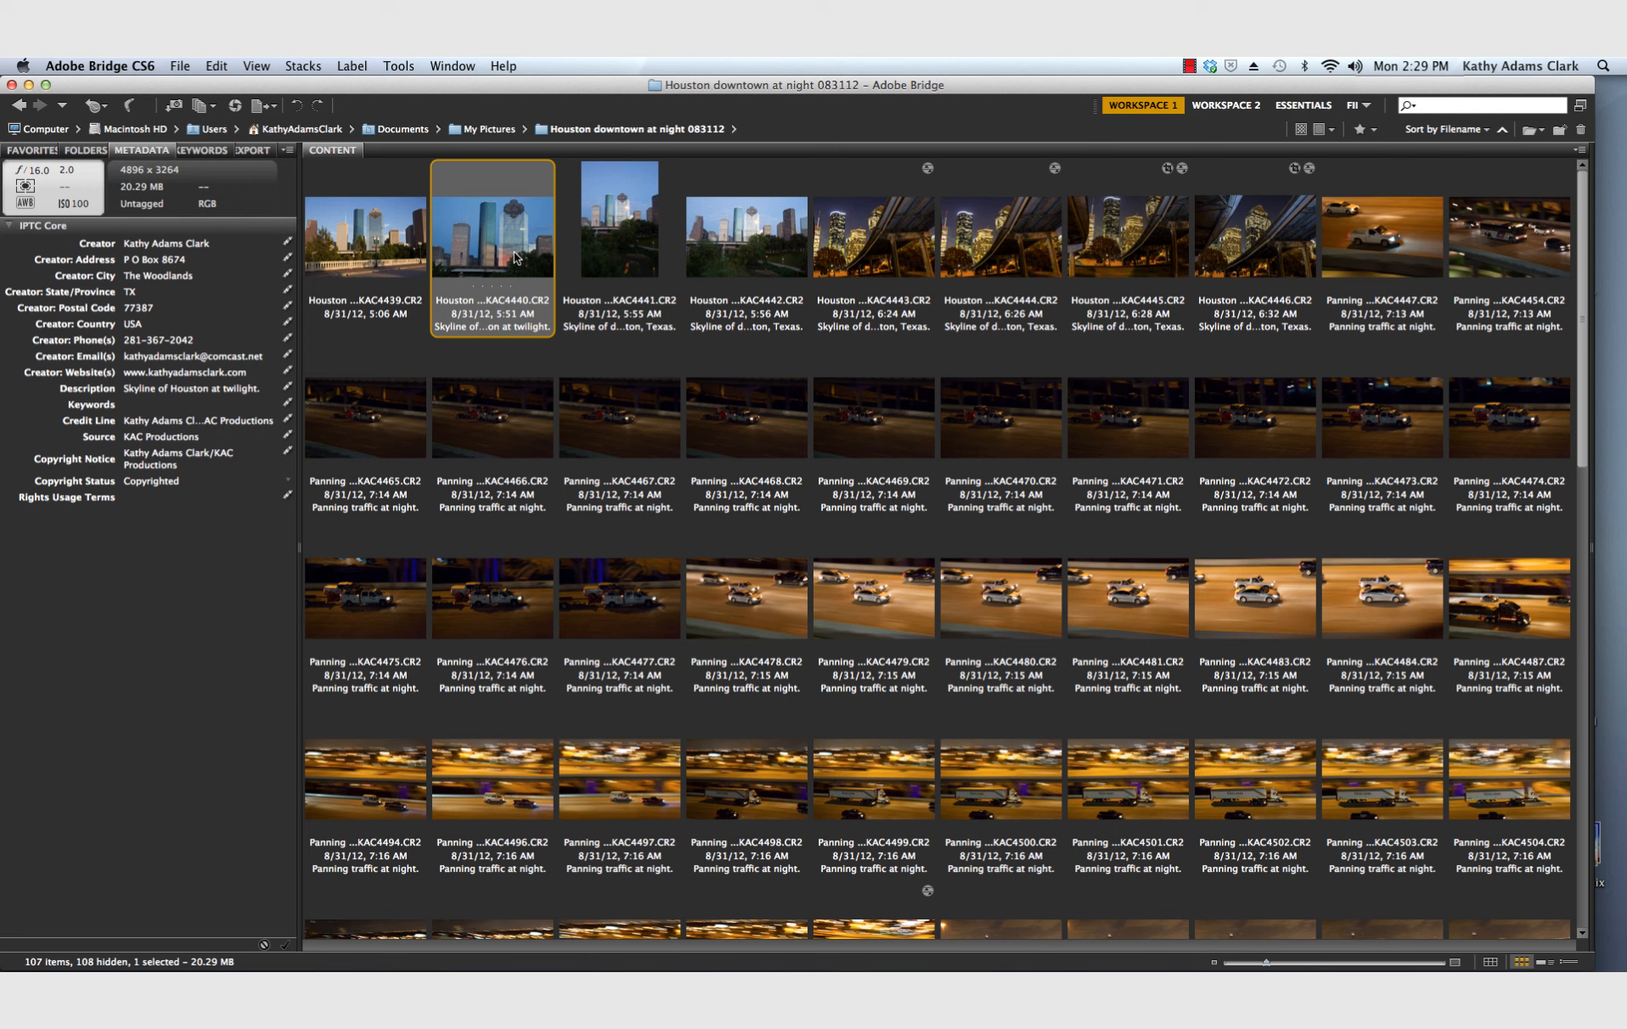
- Open the twilight skyline photo KAC4440.CR2 in Camera Raw
{"action": "right_click", "coordinate": [516, 257]}
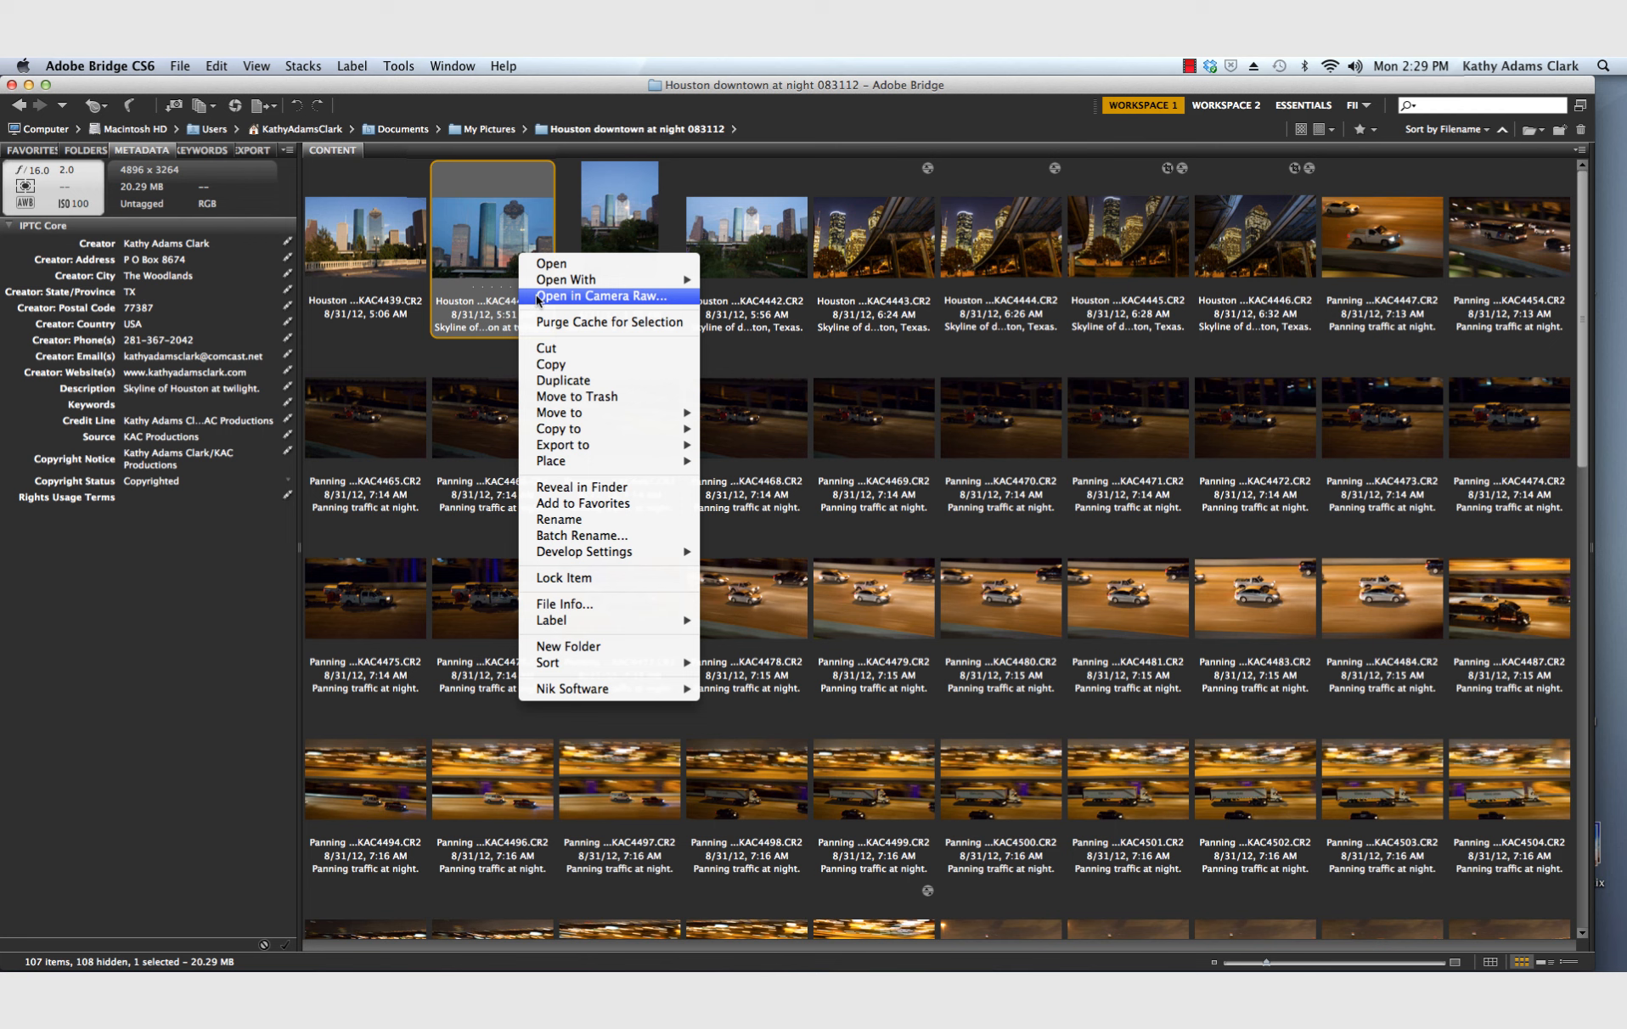
{"action": "left_click", "coordinate": [493, 261]}
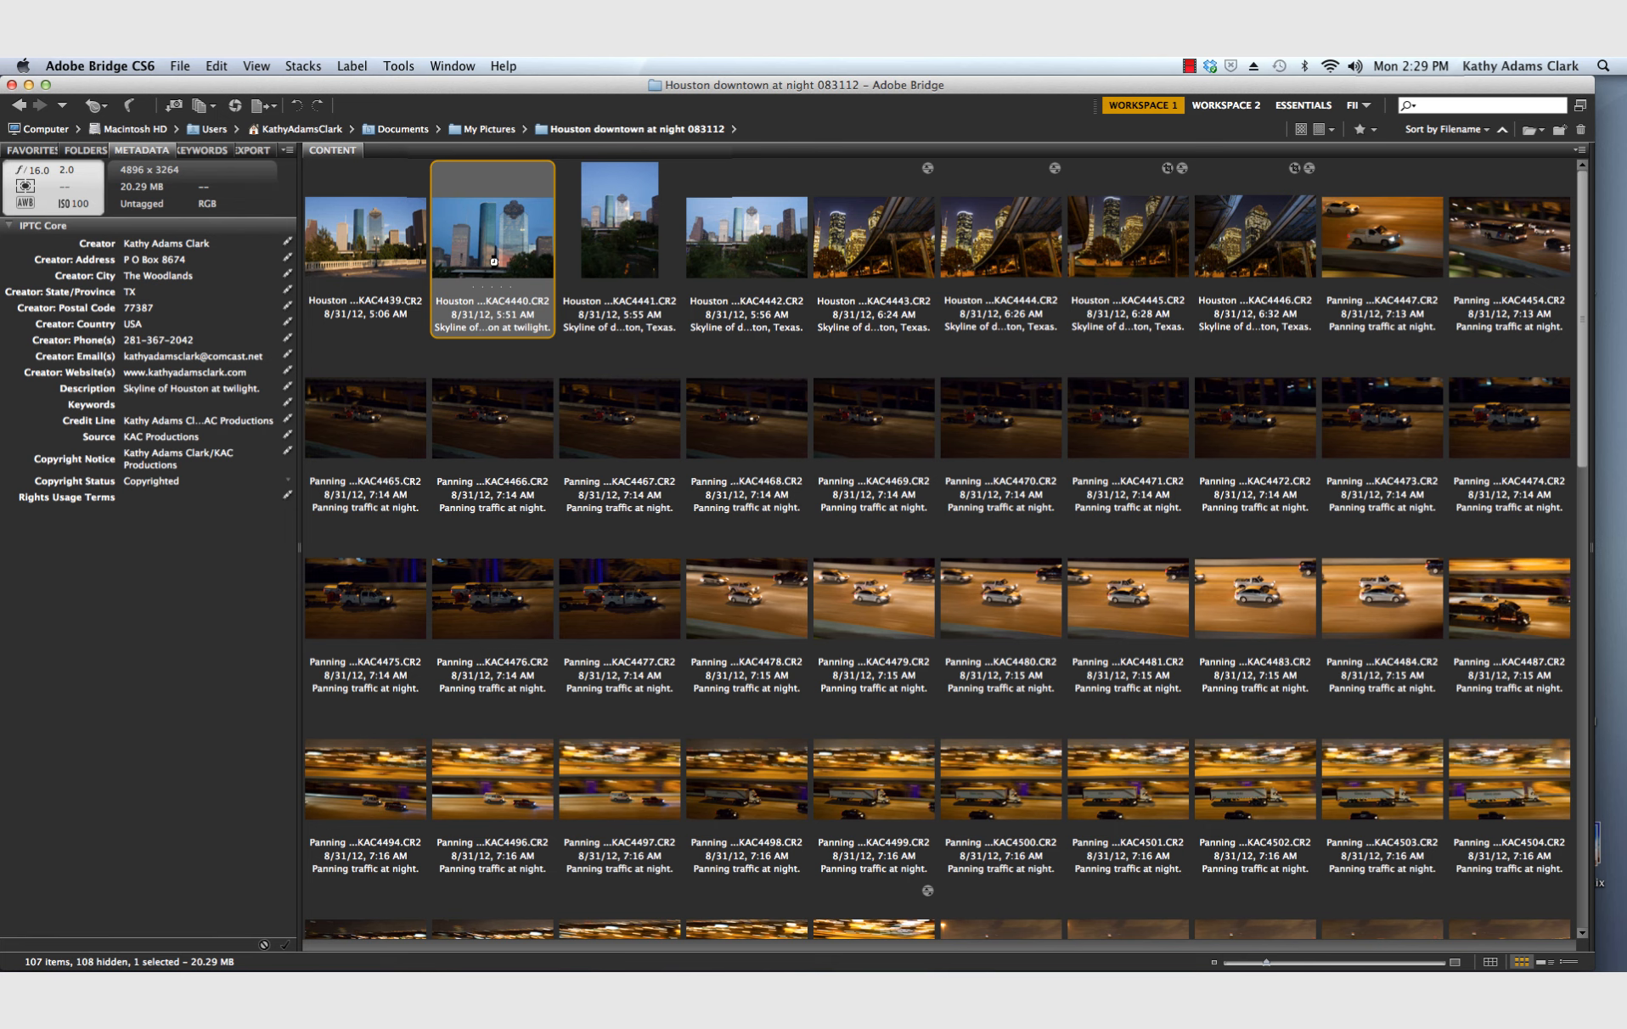
{"action": "double_click", "coordinate": [494, 261]}
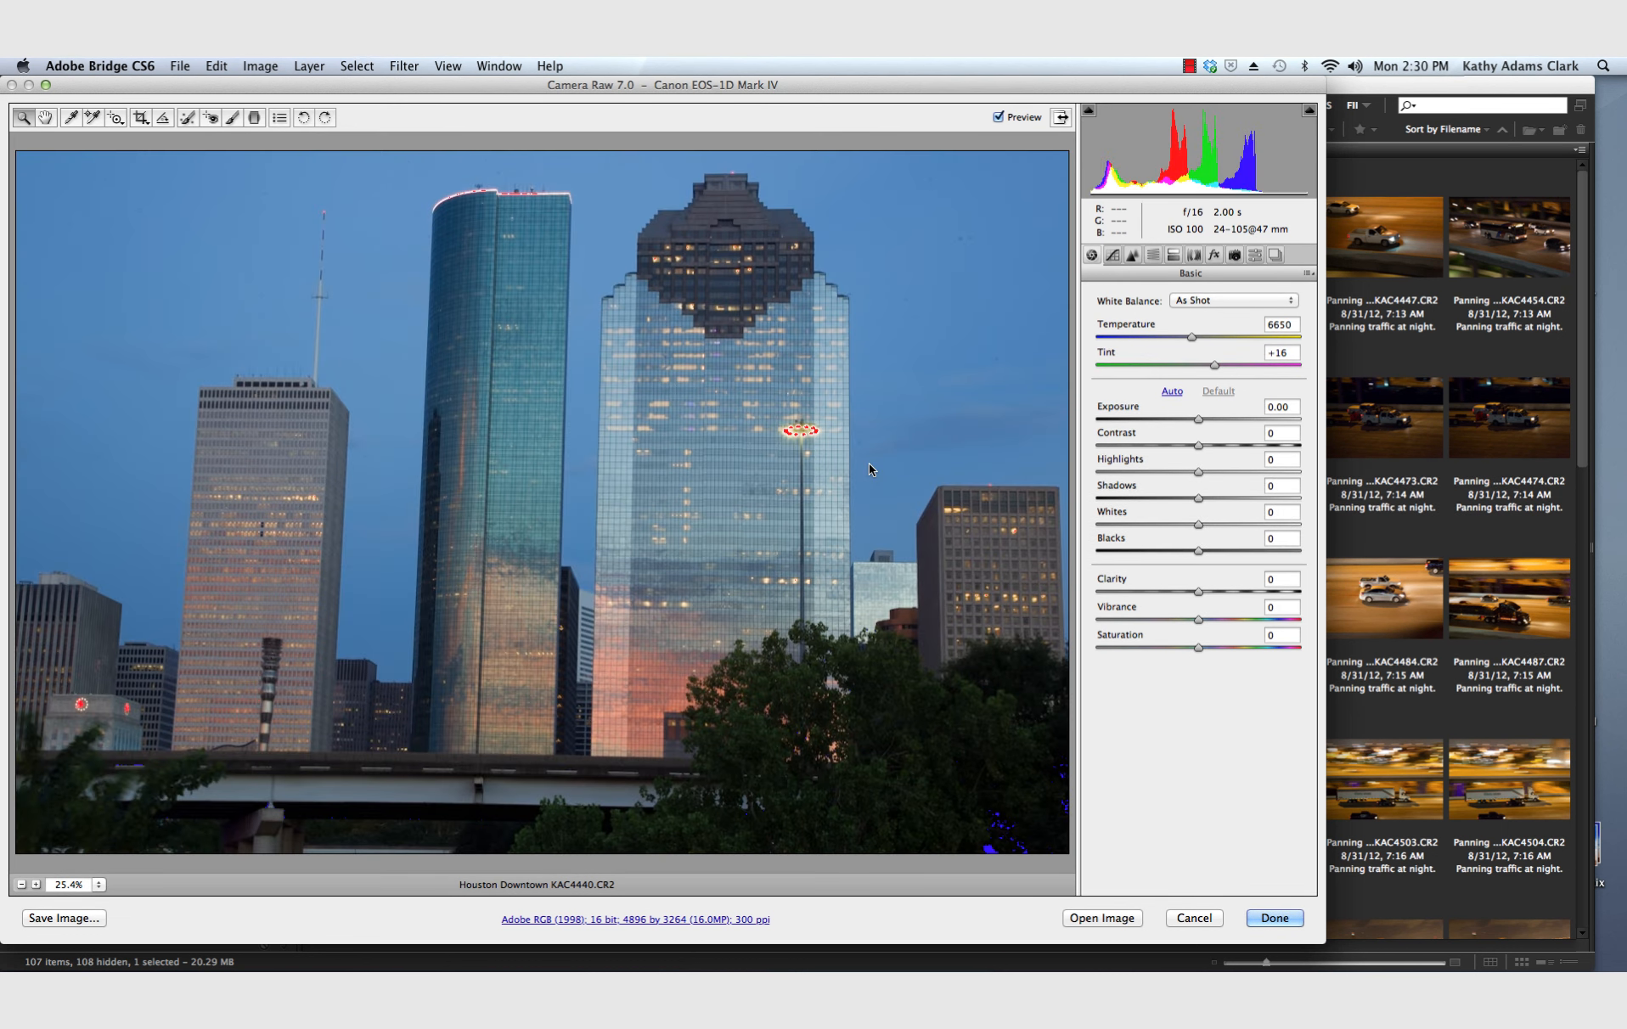
- Review the available bit depths and color spaces in the workflow options, accepting 16 Bits/Channel and Adobe RGB (1998)
{"action": "left_click", "coordinate": [617, 920]}
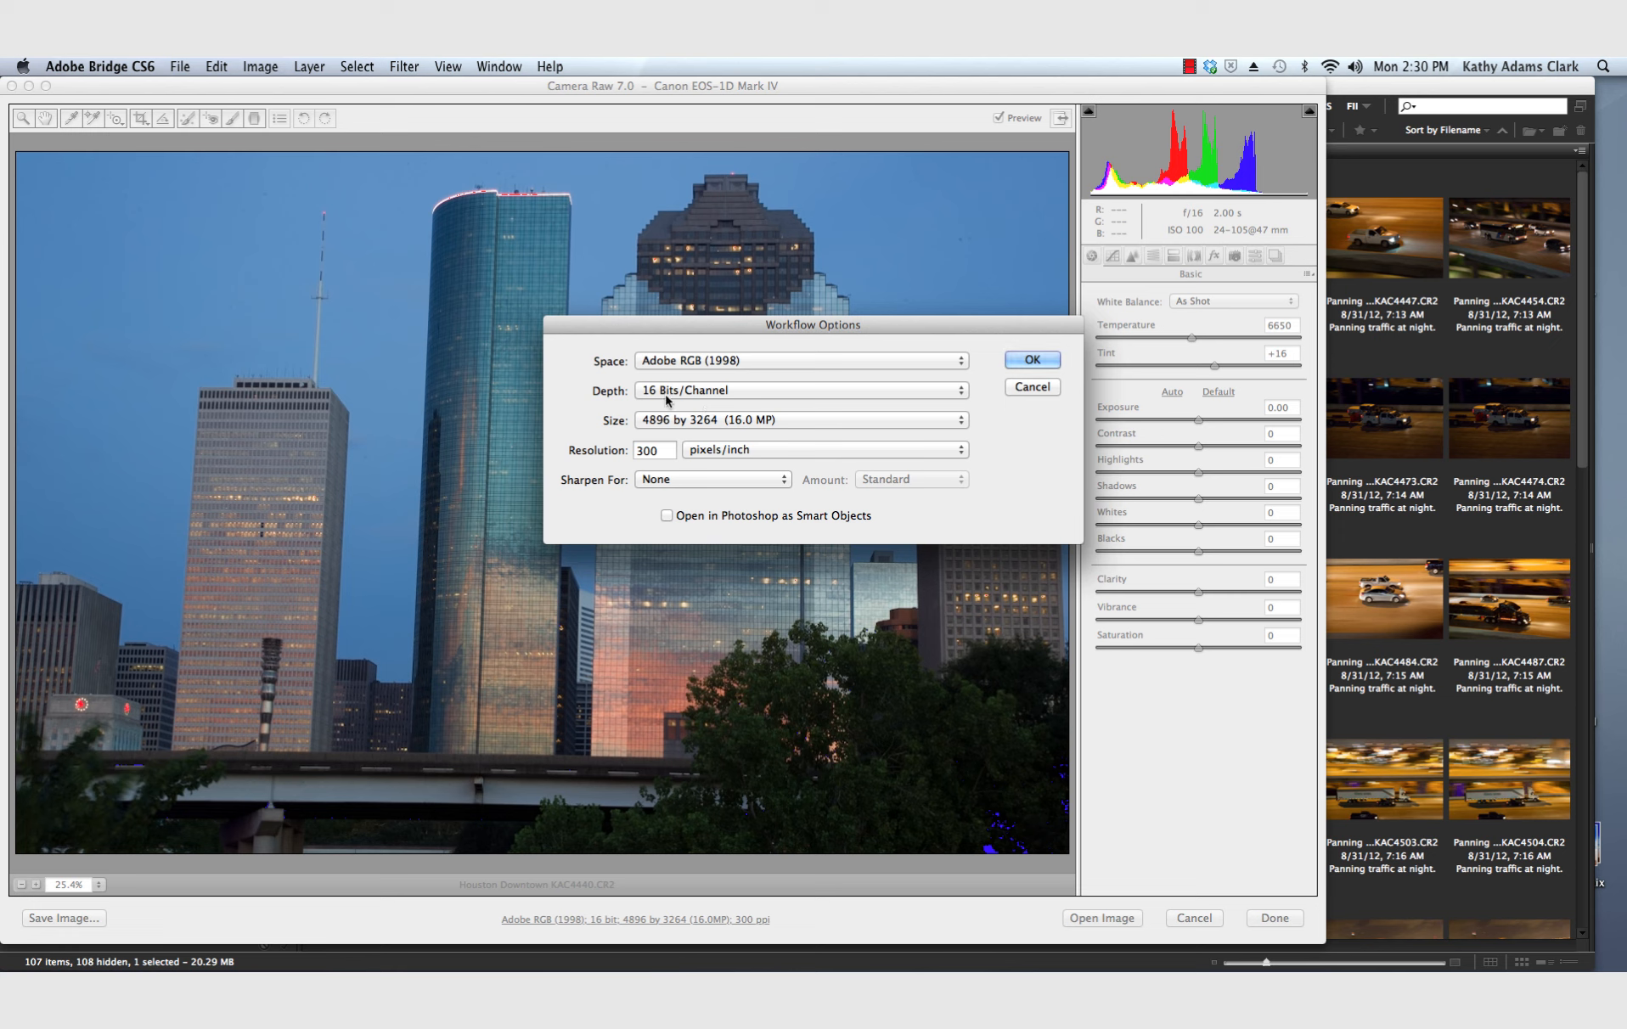
{"action": "left_click", "coordinate": [963, 396]}
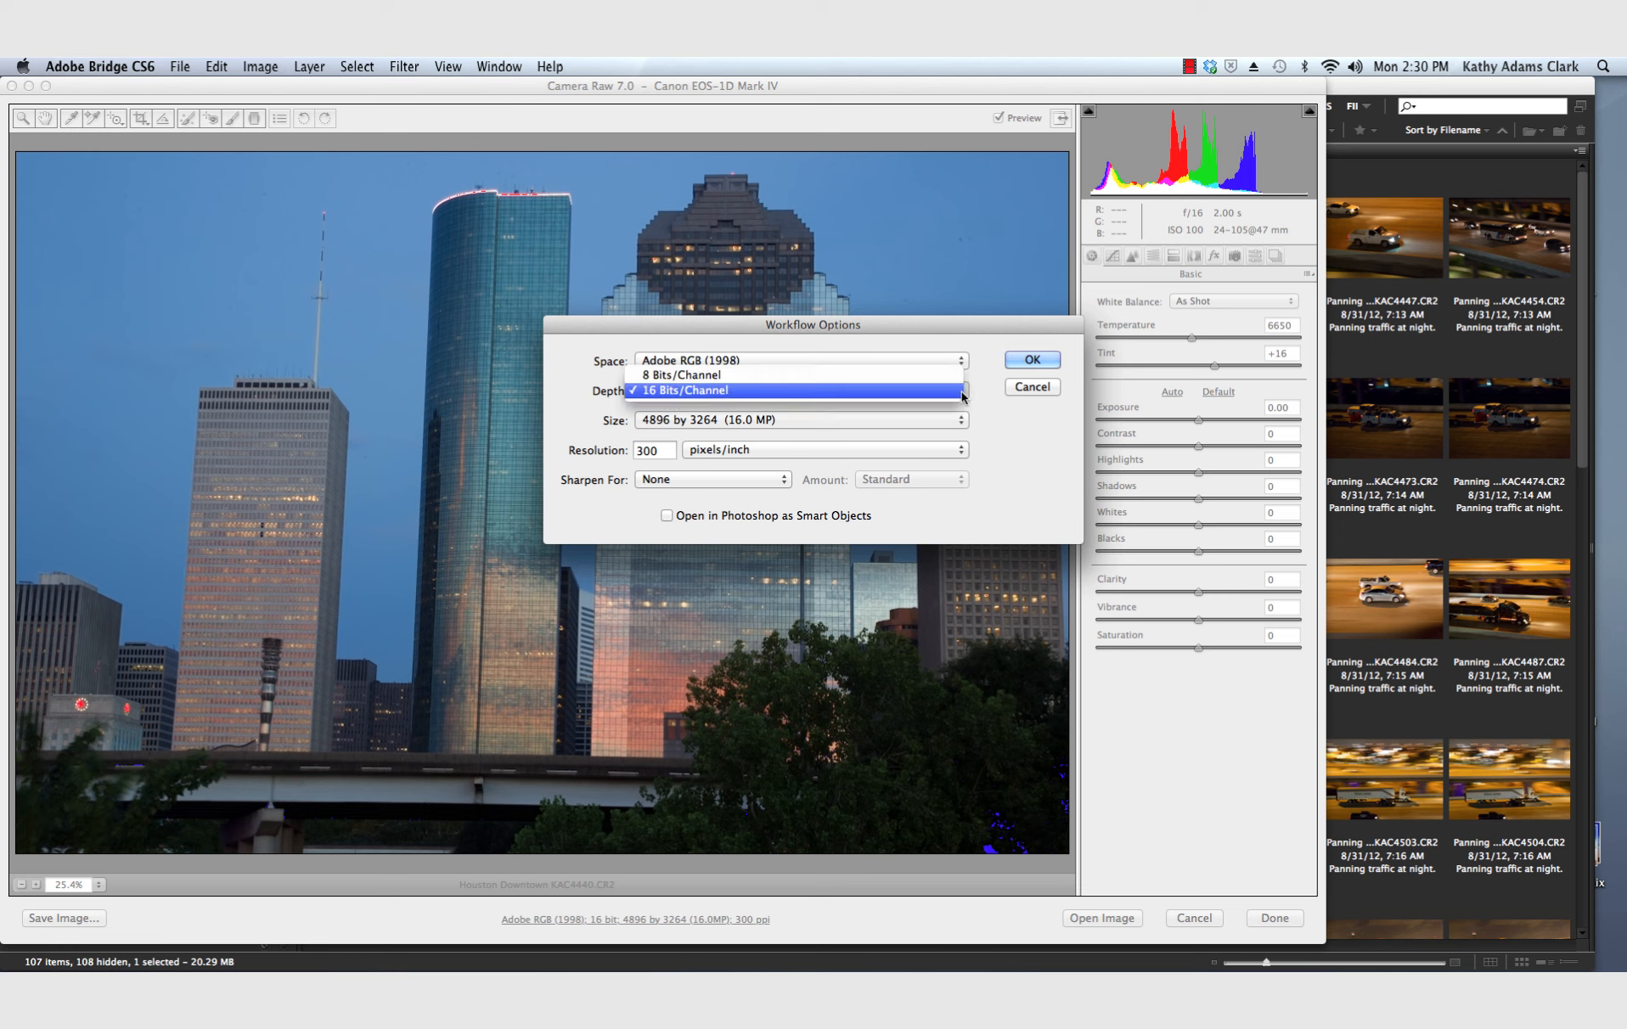
{"action": "left_click", "coordinate": [963, 394]}
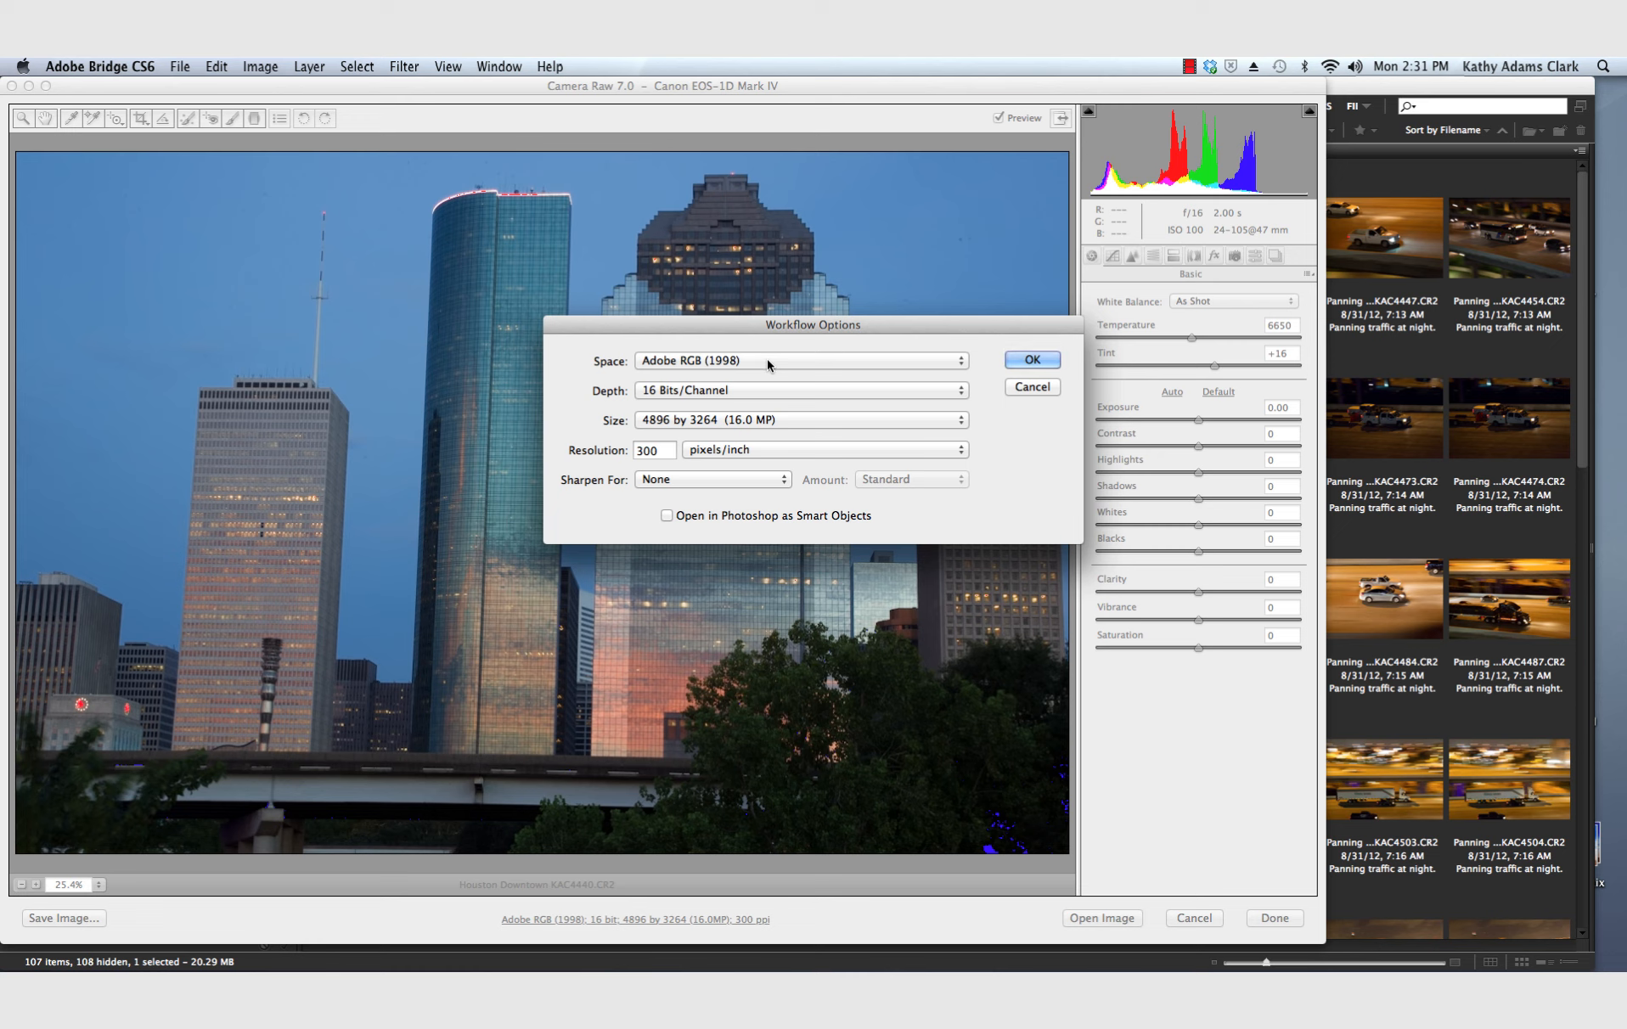
{"action": "left_click", "coordinate": [964, 362]}
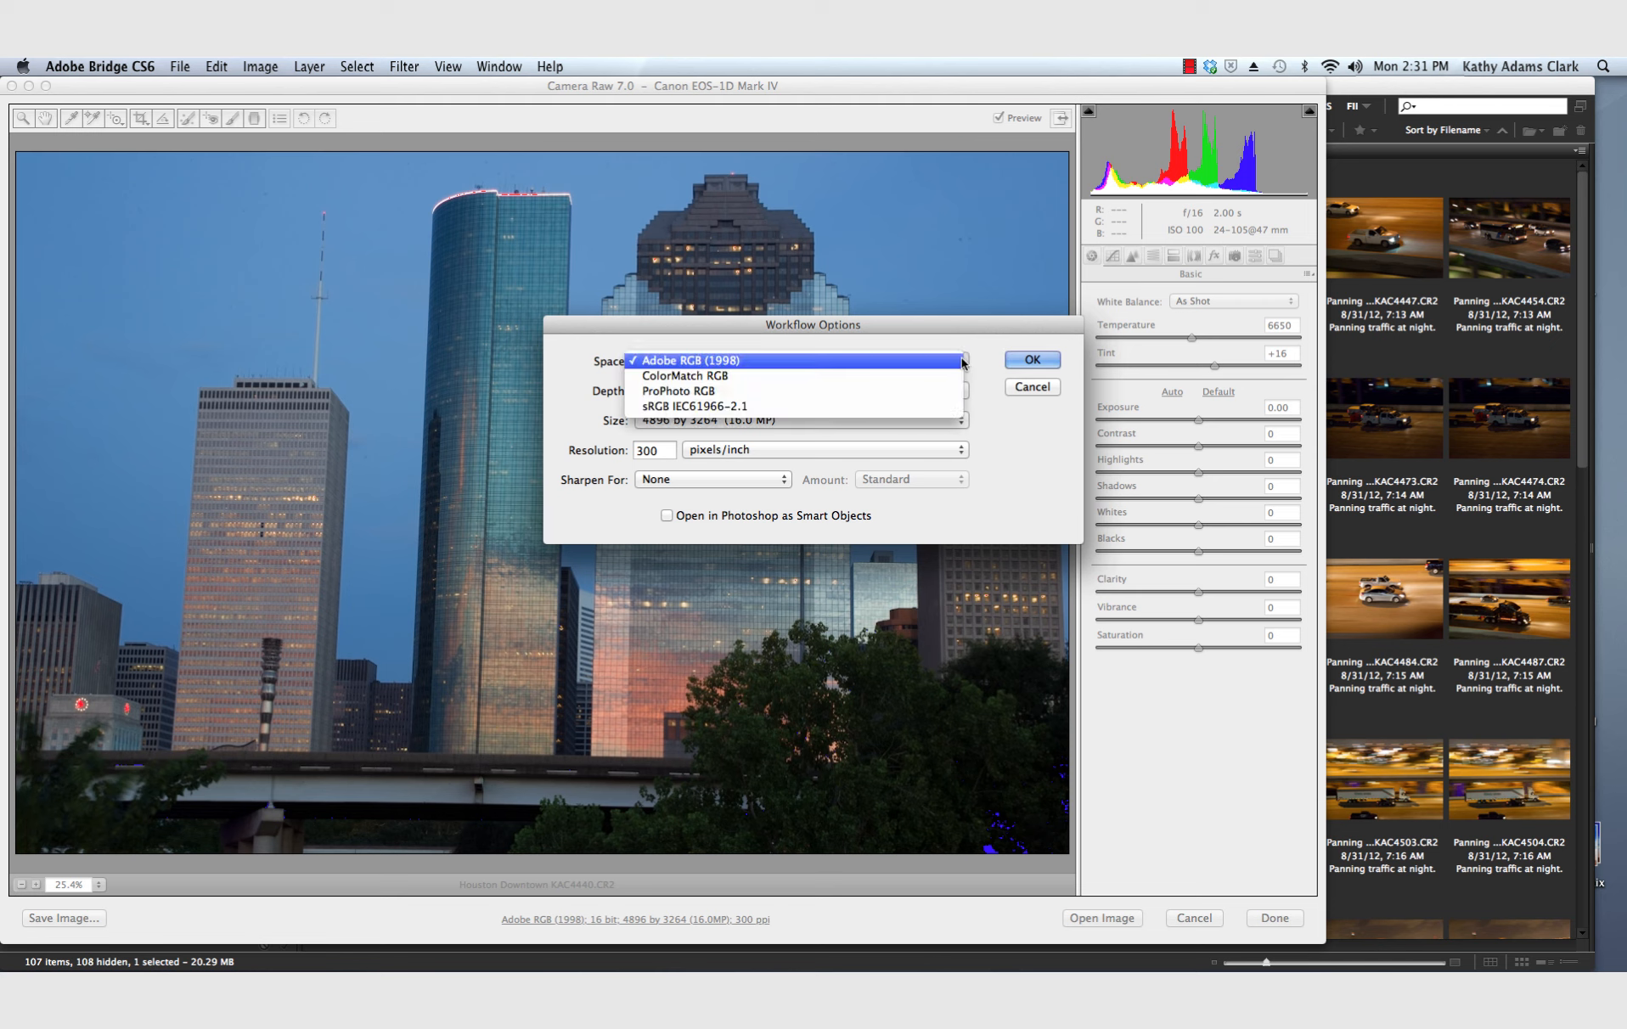
{"action": "left_click", "coordinate": [964, 363]}
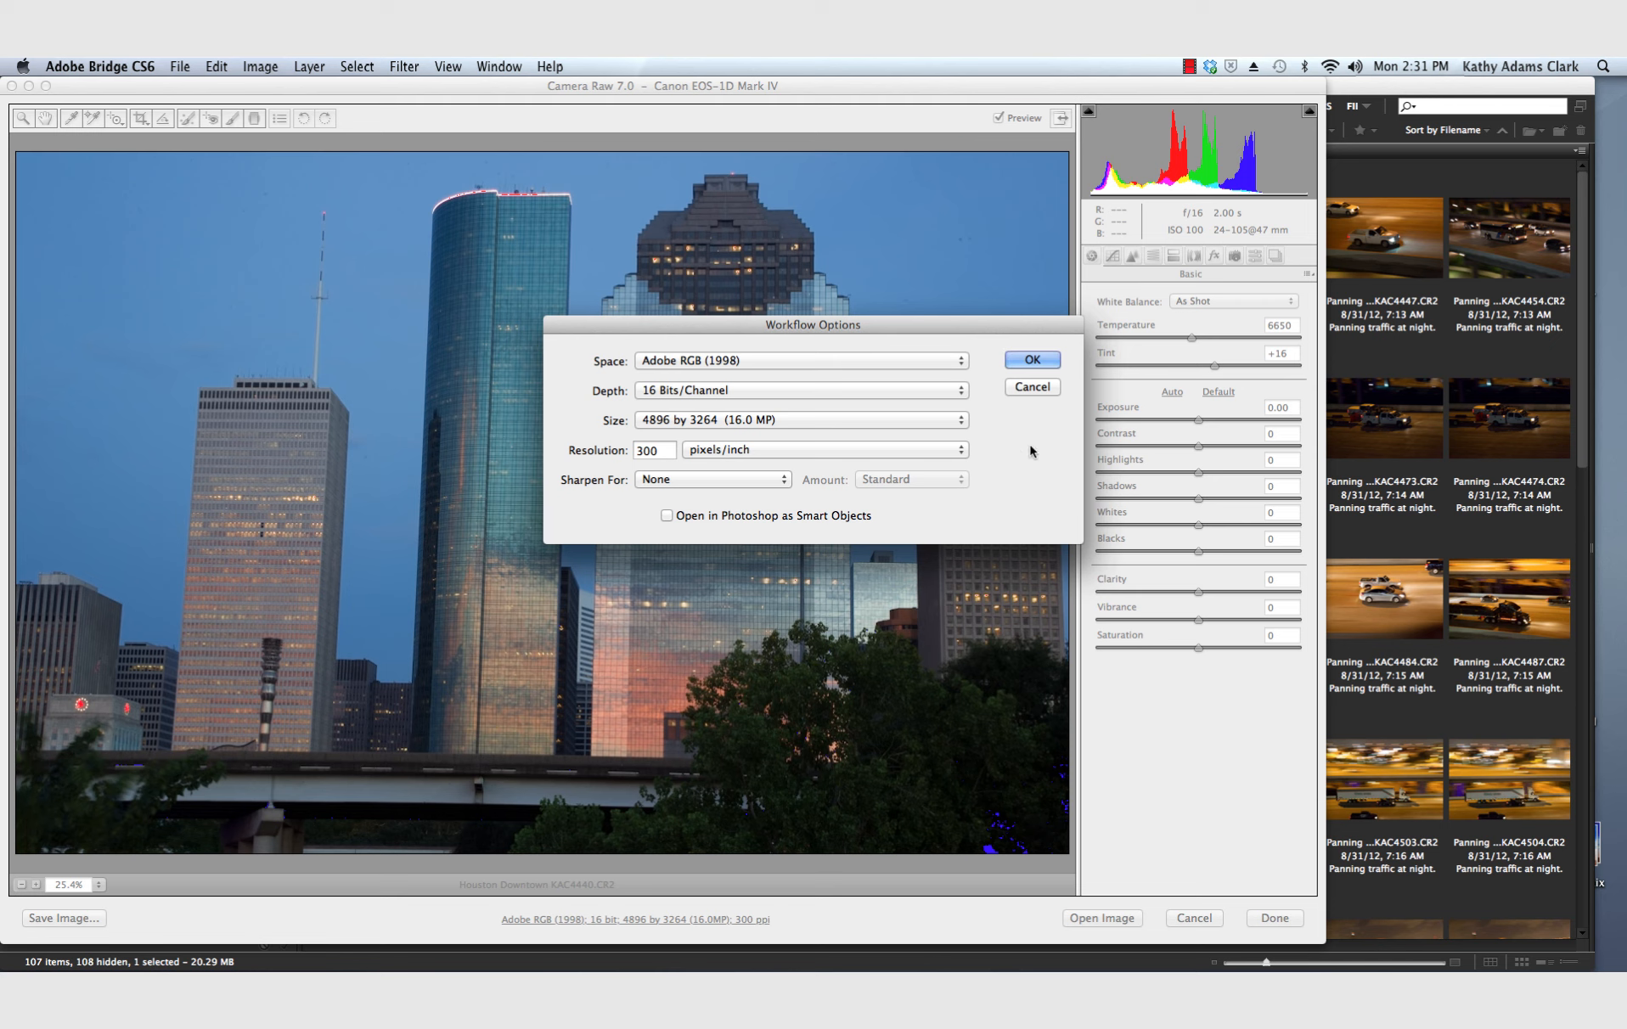
{"action": "left_click", "coordinate": [1025, 360]}
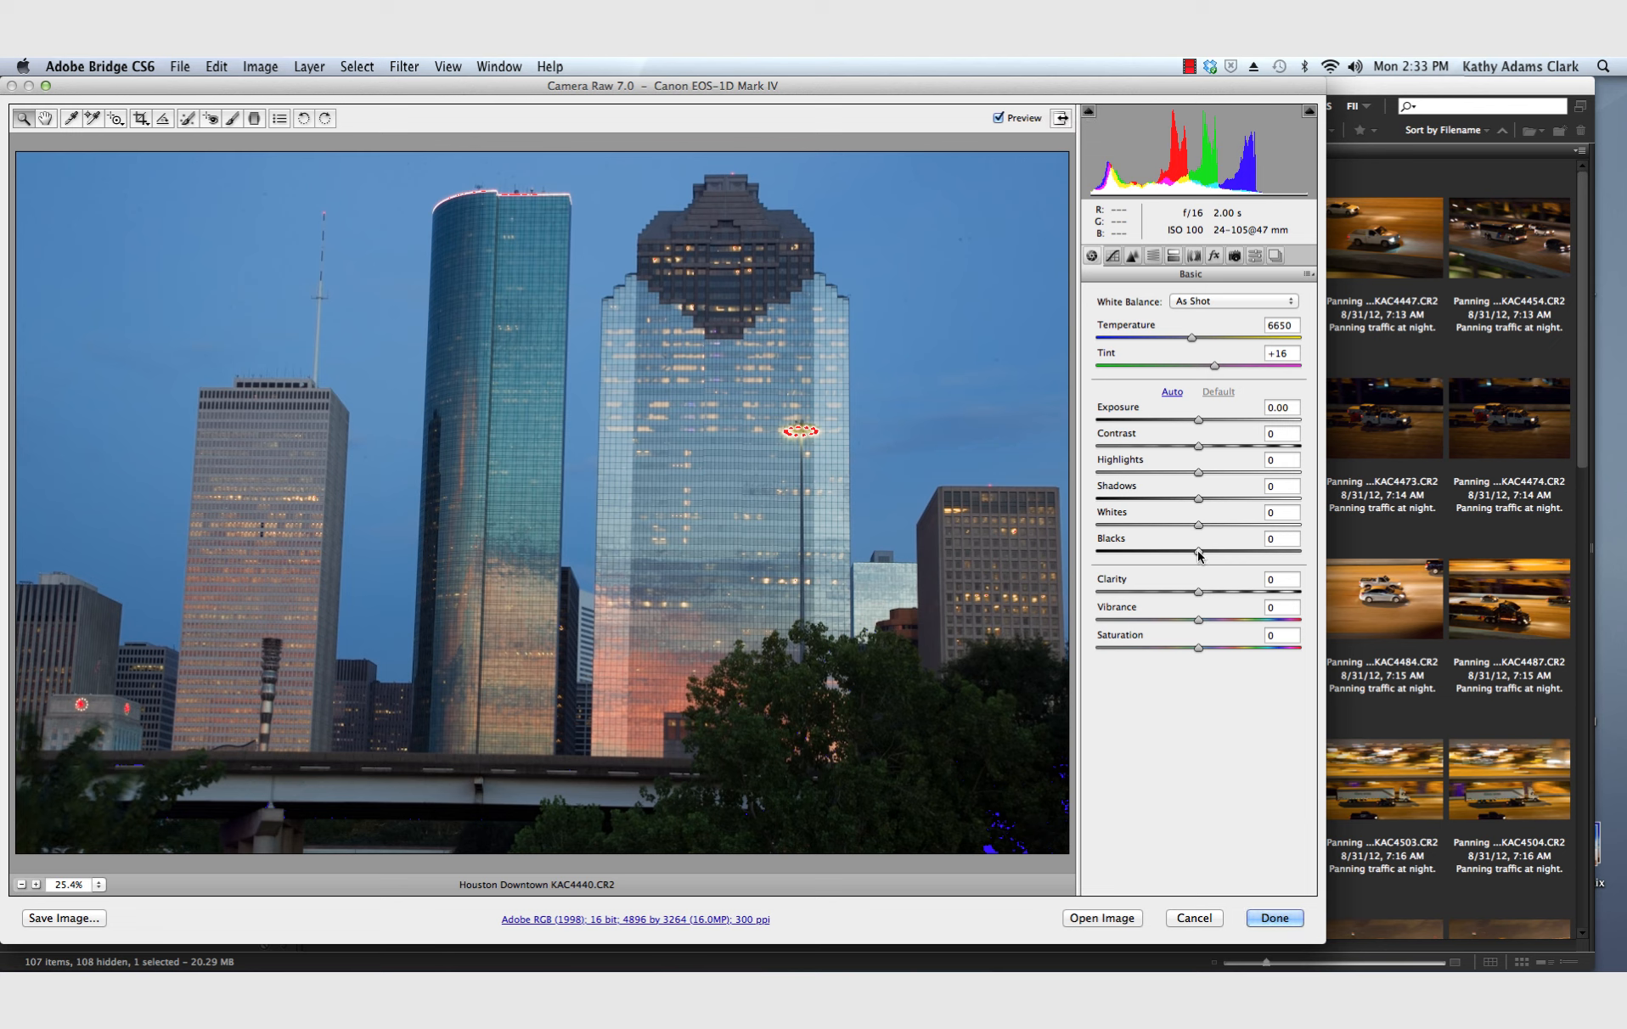
- Raise the photo's Blacks to +28
{"action": "left_click_drag", "start_coordinate": [1200, 554], "coordinate": [1231, 556]}
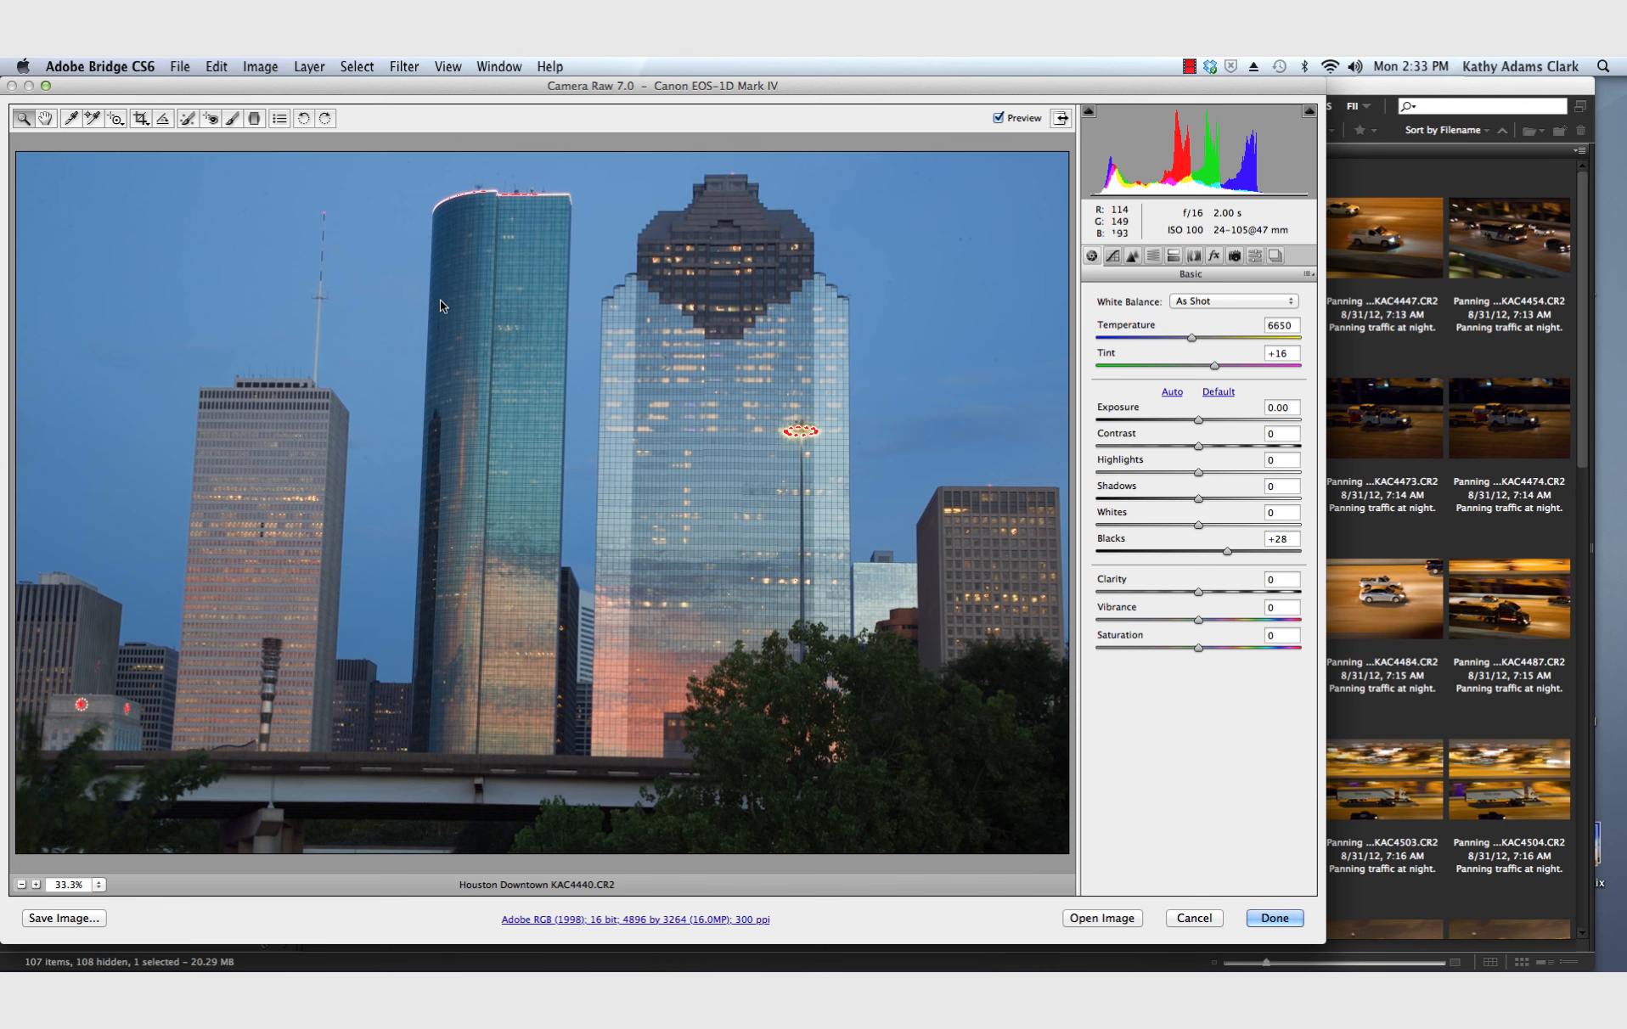
- Magnify the upper part of the round glass tower for inspection, then reduce the view to the whole photo
{"action": "left_click", "coordinate": [441, 302]}
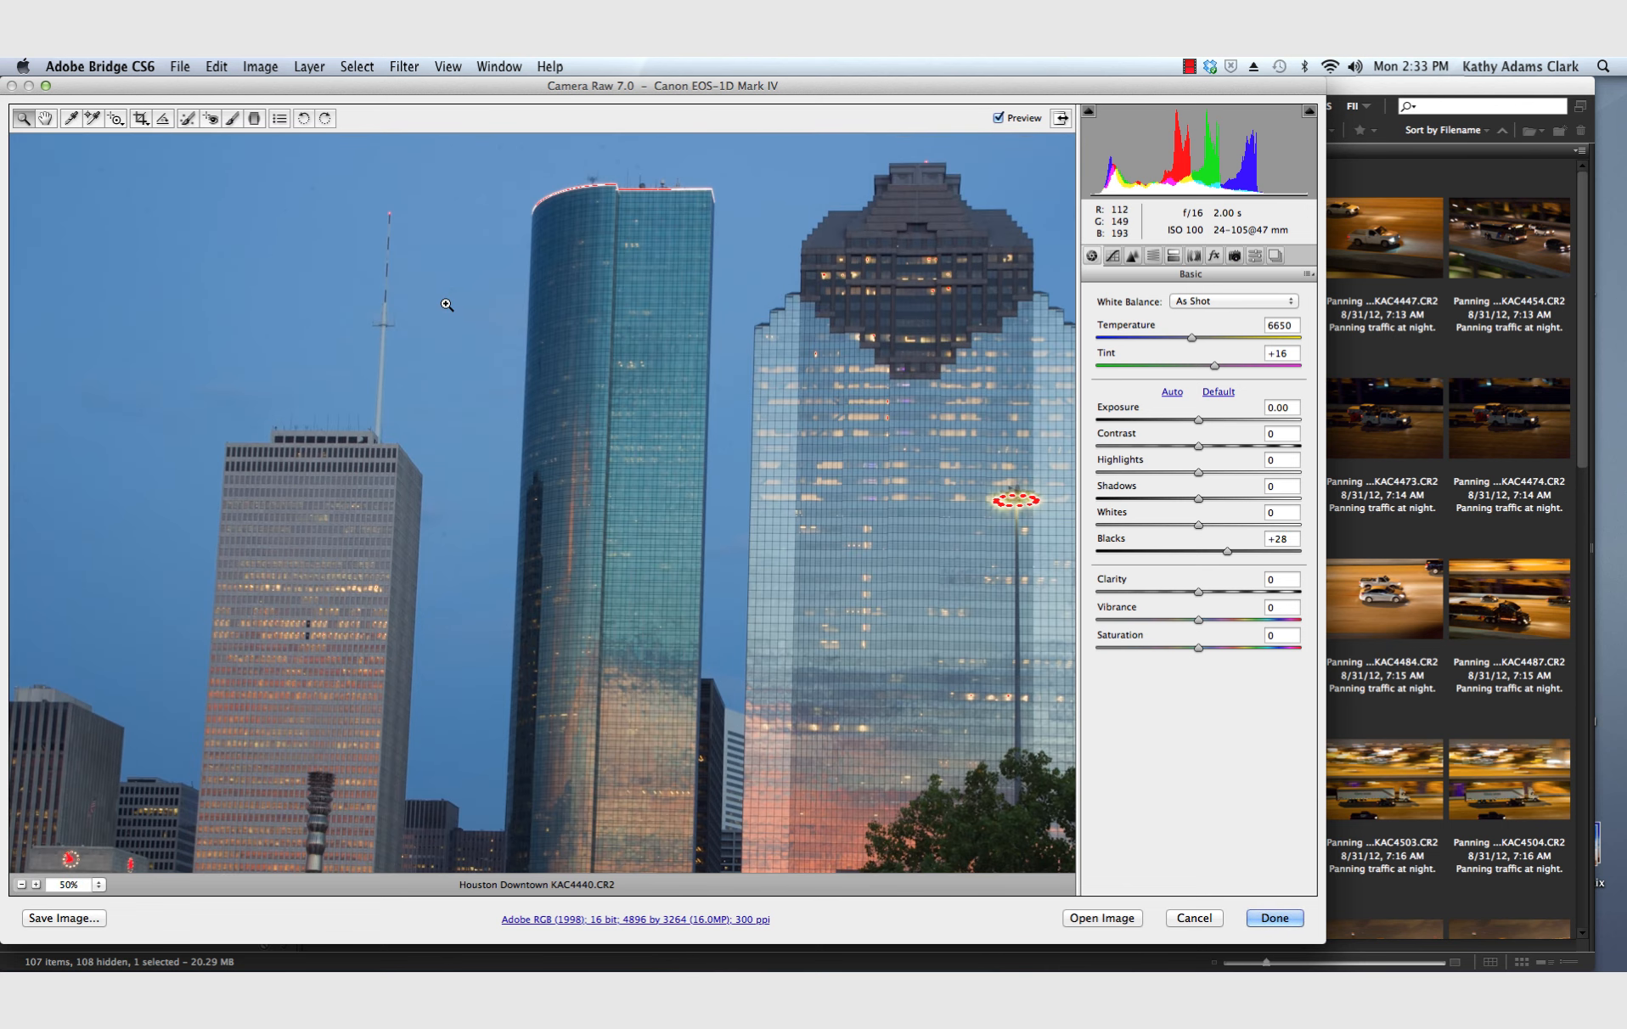
{"action": "left_click", "coordinate": [449, 306]}
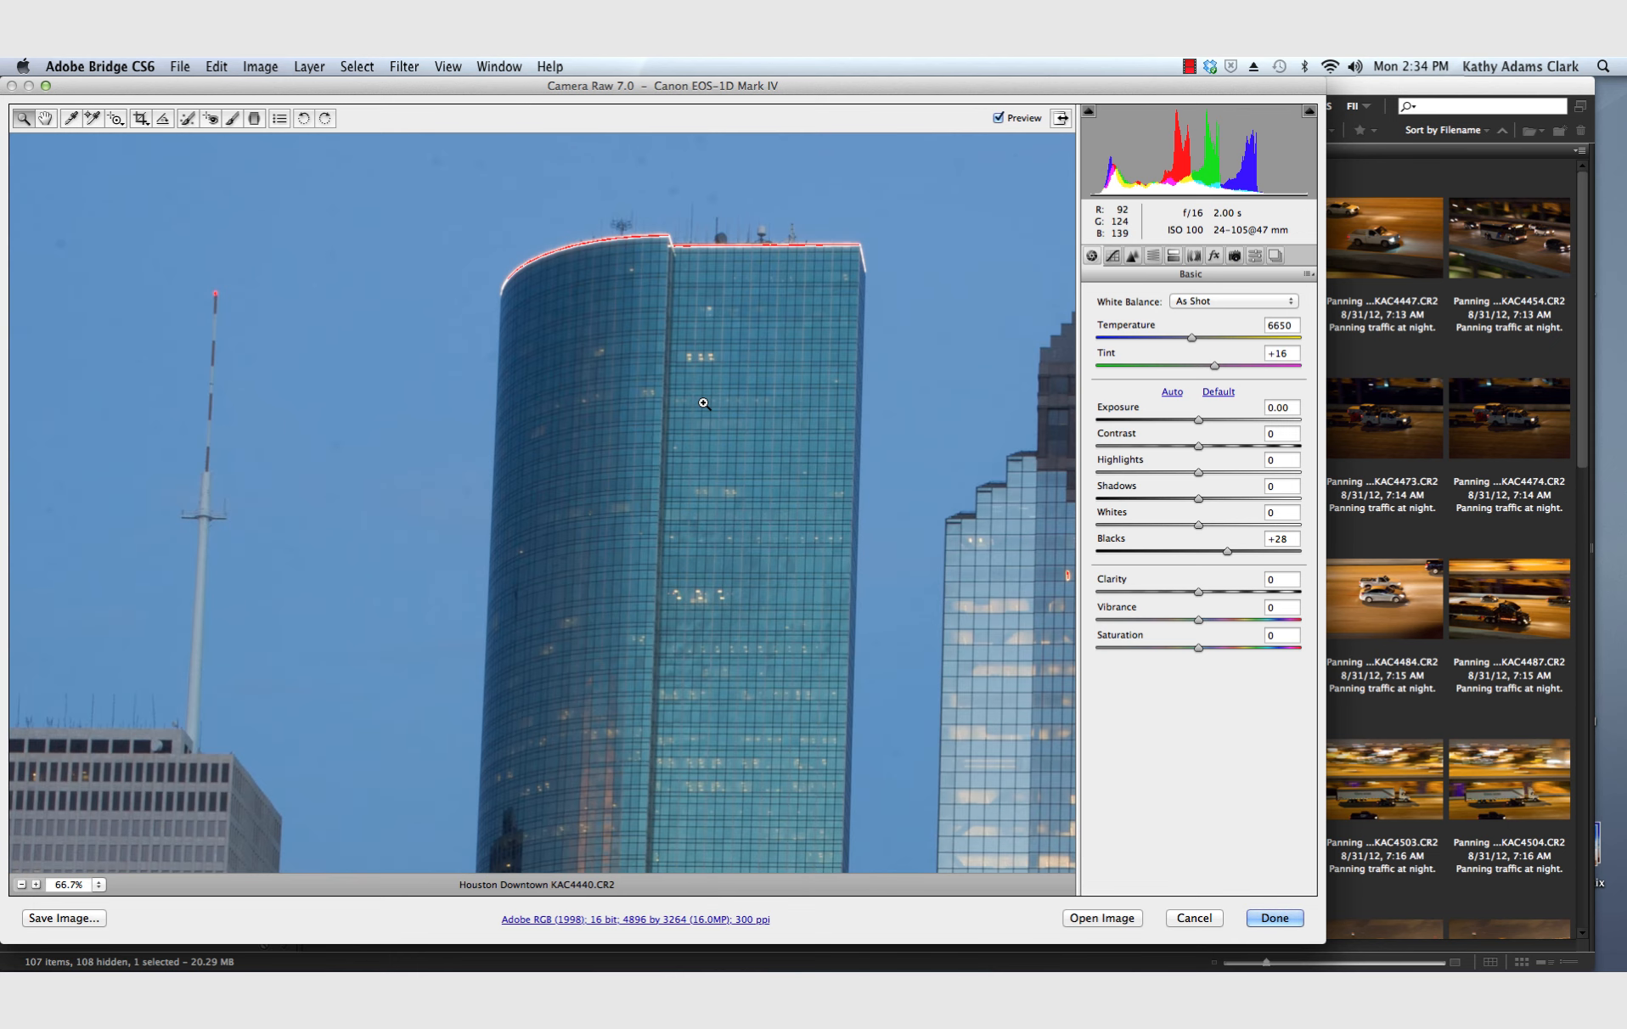
{"action": "key", "text": "alt"}
{"action": "left_click", "coordinate": [701, 400], "text": "alt"}
{"action": "left_click", "coordinate": [700, 400], "text": "alt"}
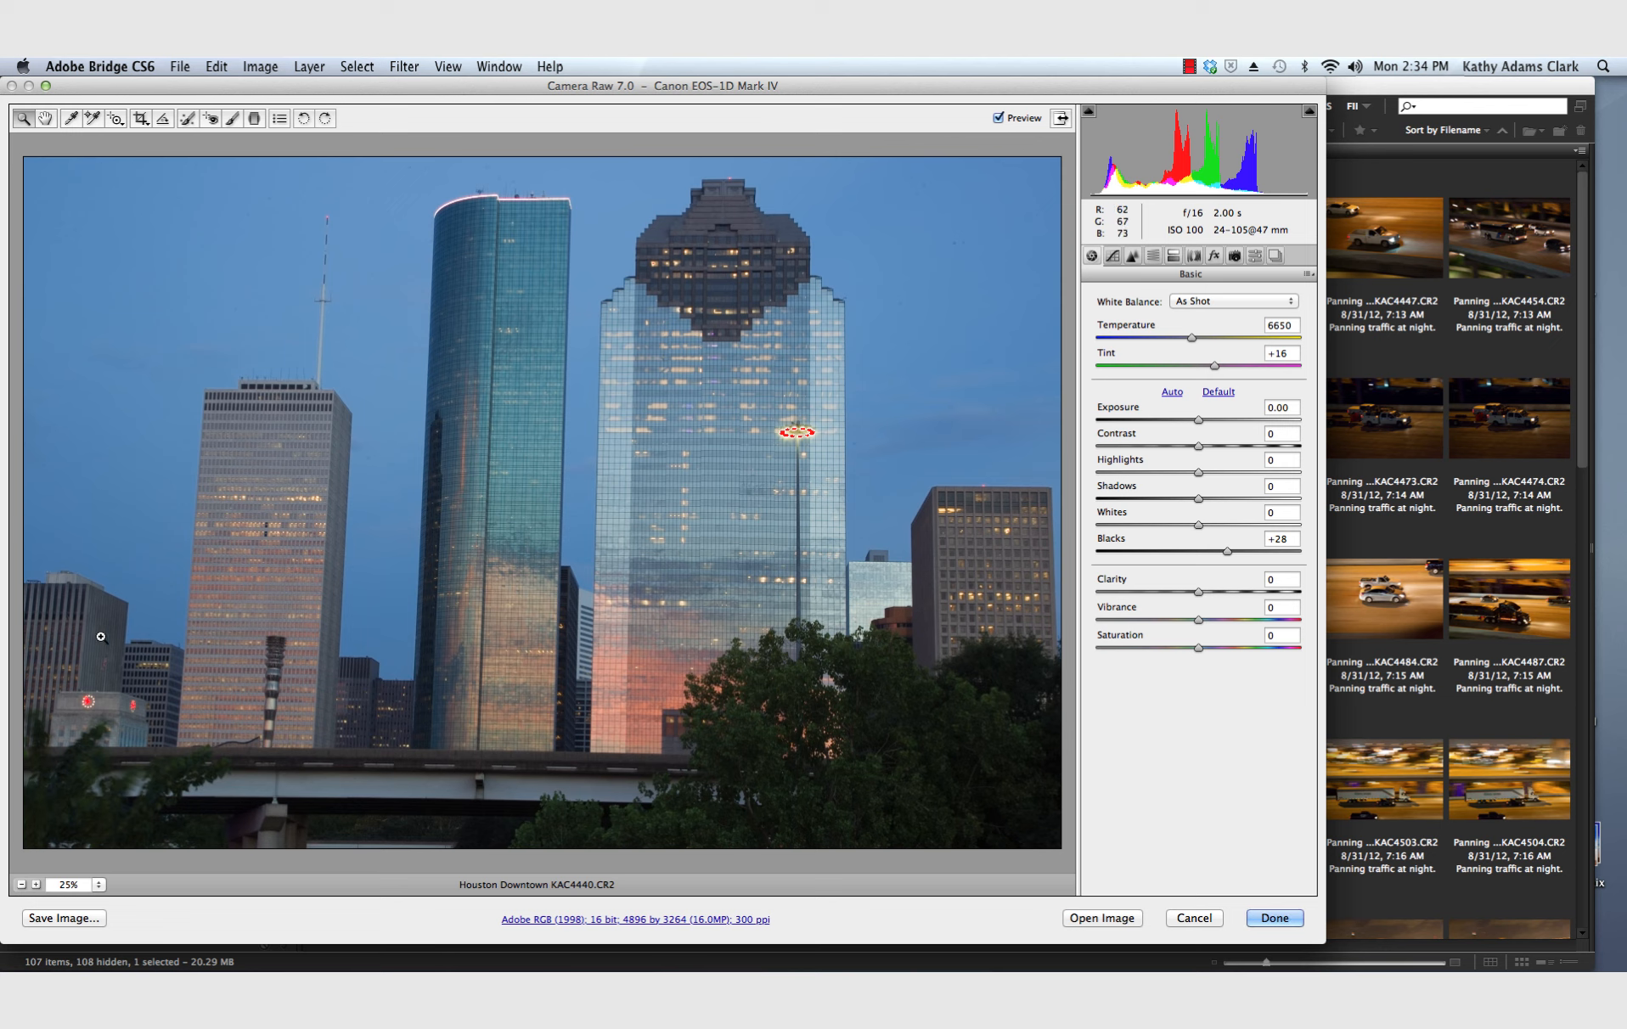
- Examine the glass tower facades at 100% magnification, then fit the whole photo in the view
{"action": "left_click", "coordinate": [100, 888]}
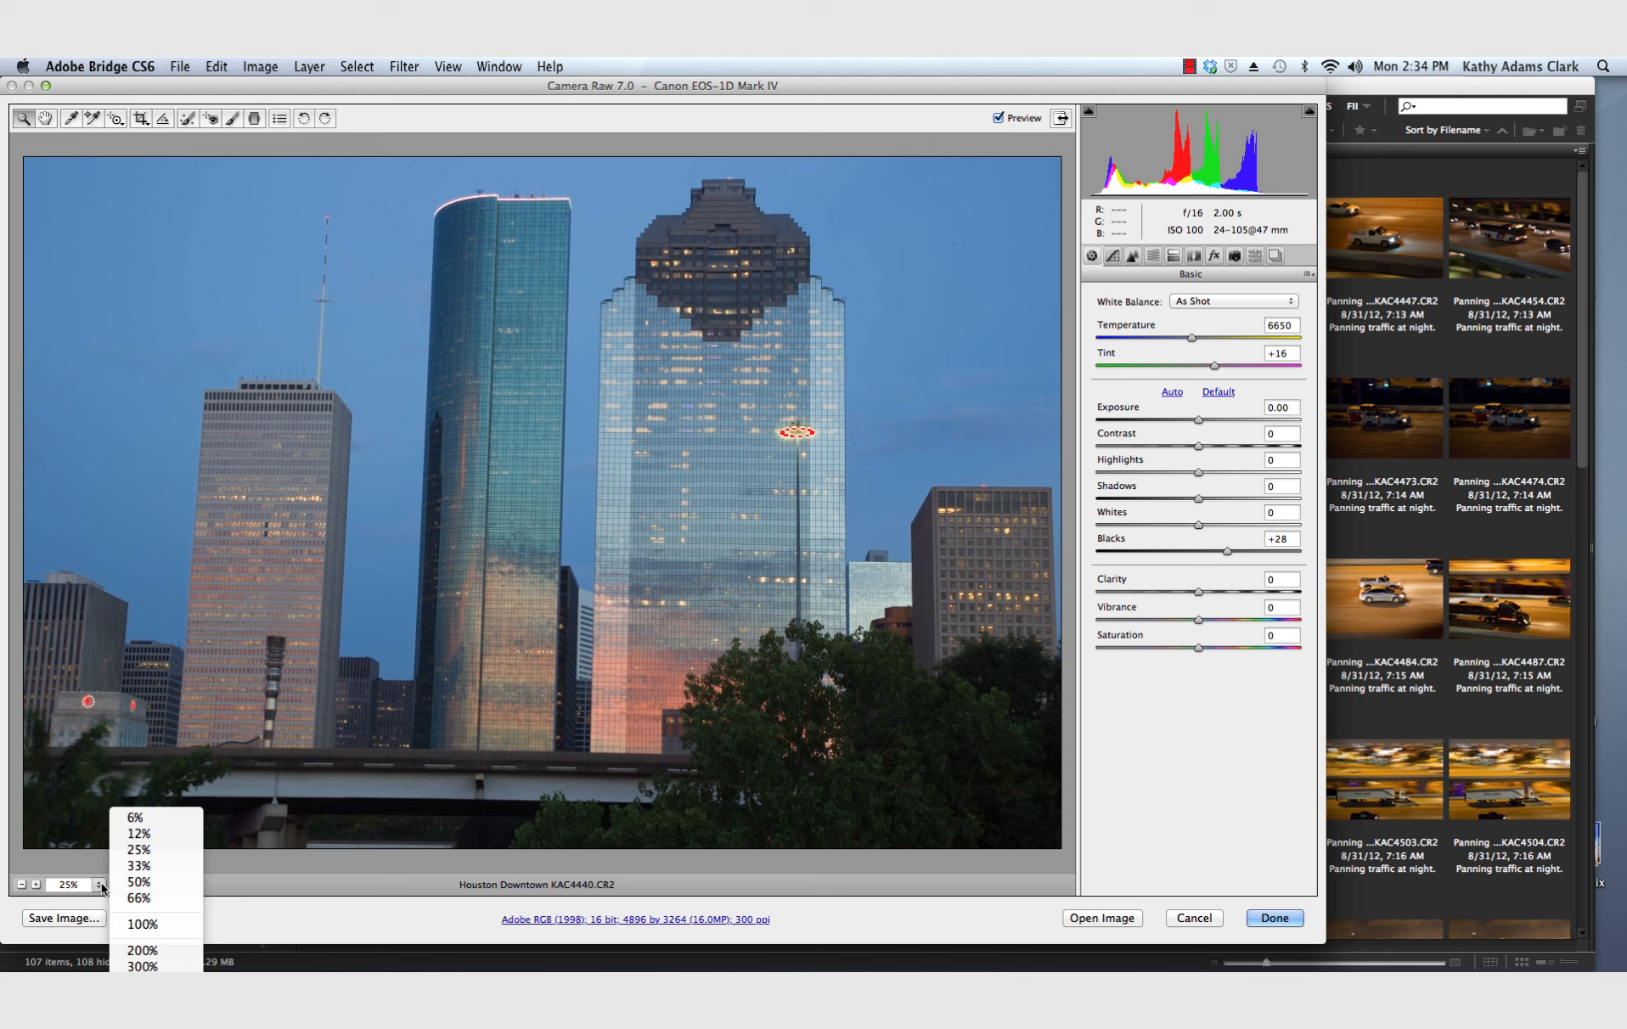
{"action": "left_click", "coordinate": [143, 927]}
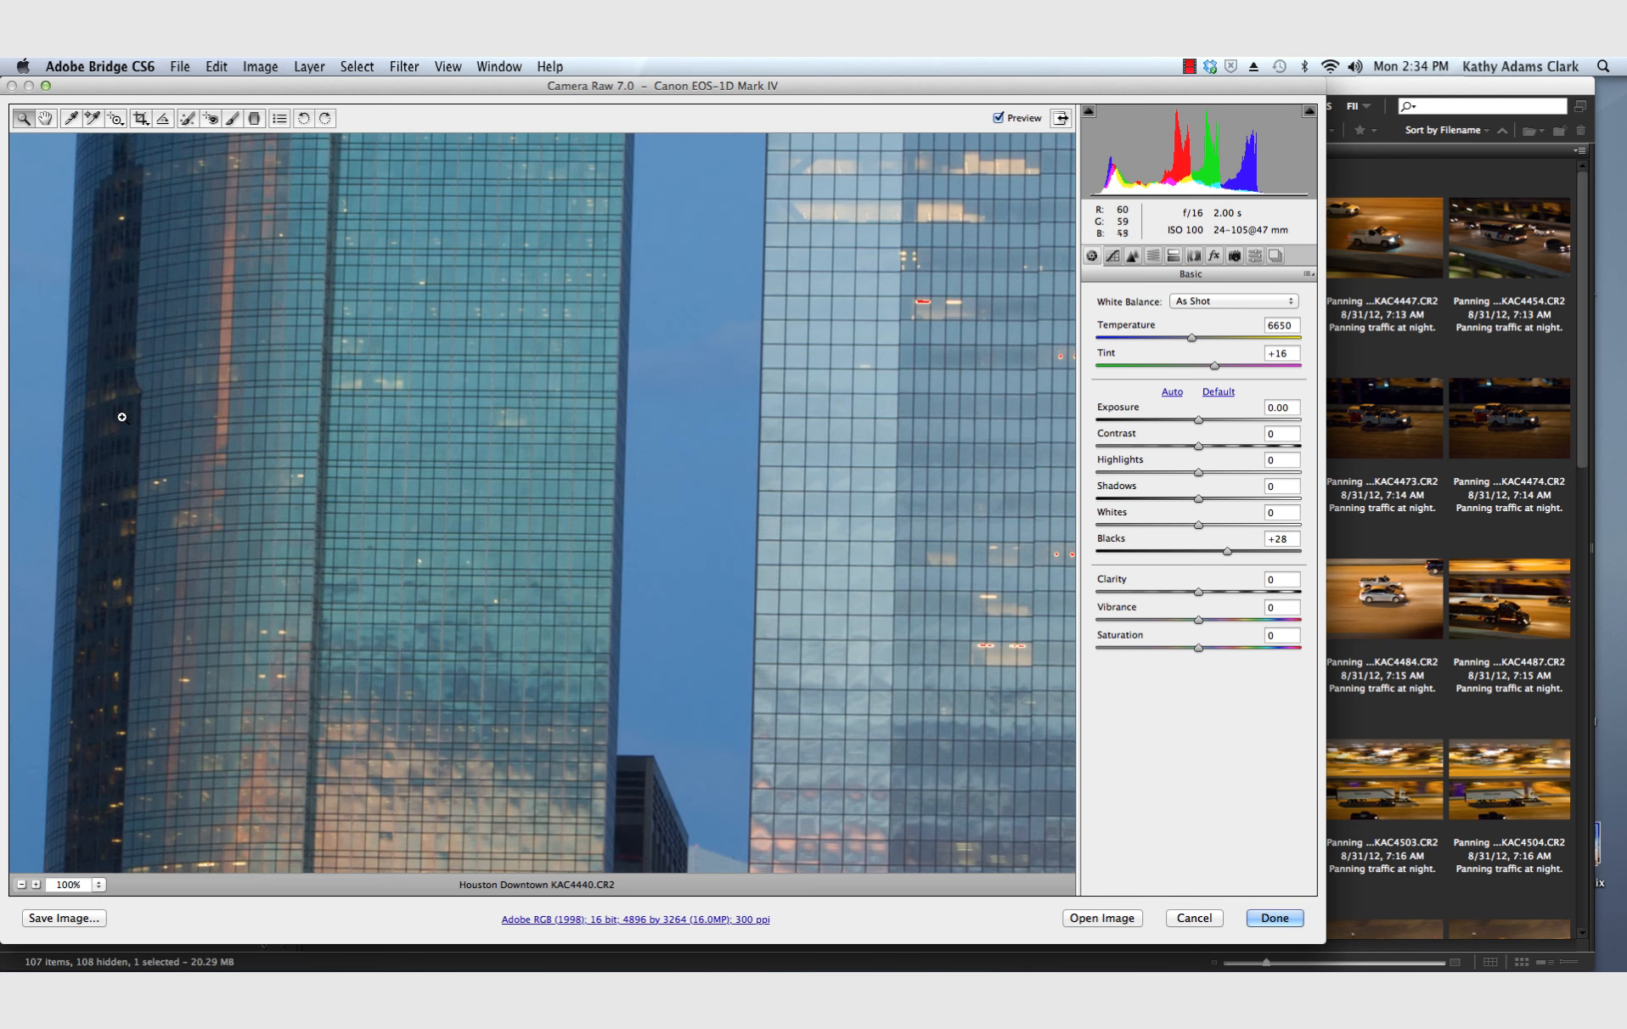
{"action": "left_click", "coordinate": [46, 118]}
{"action": "left_click_drag", "start_coordinate": [422, 330], "coordinate": [261, 411]}
{"action": "left_click_drag", "start_coordinate": [711, 507], "coordinate": [397, 444]}
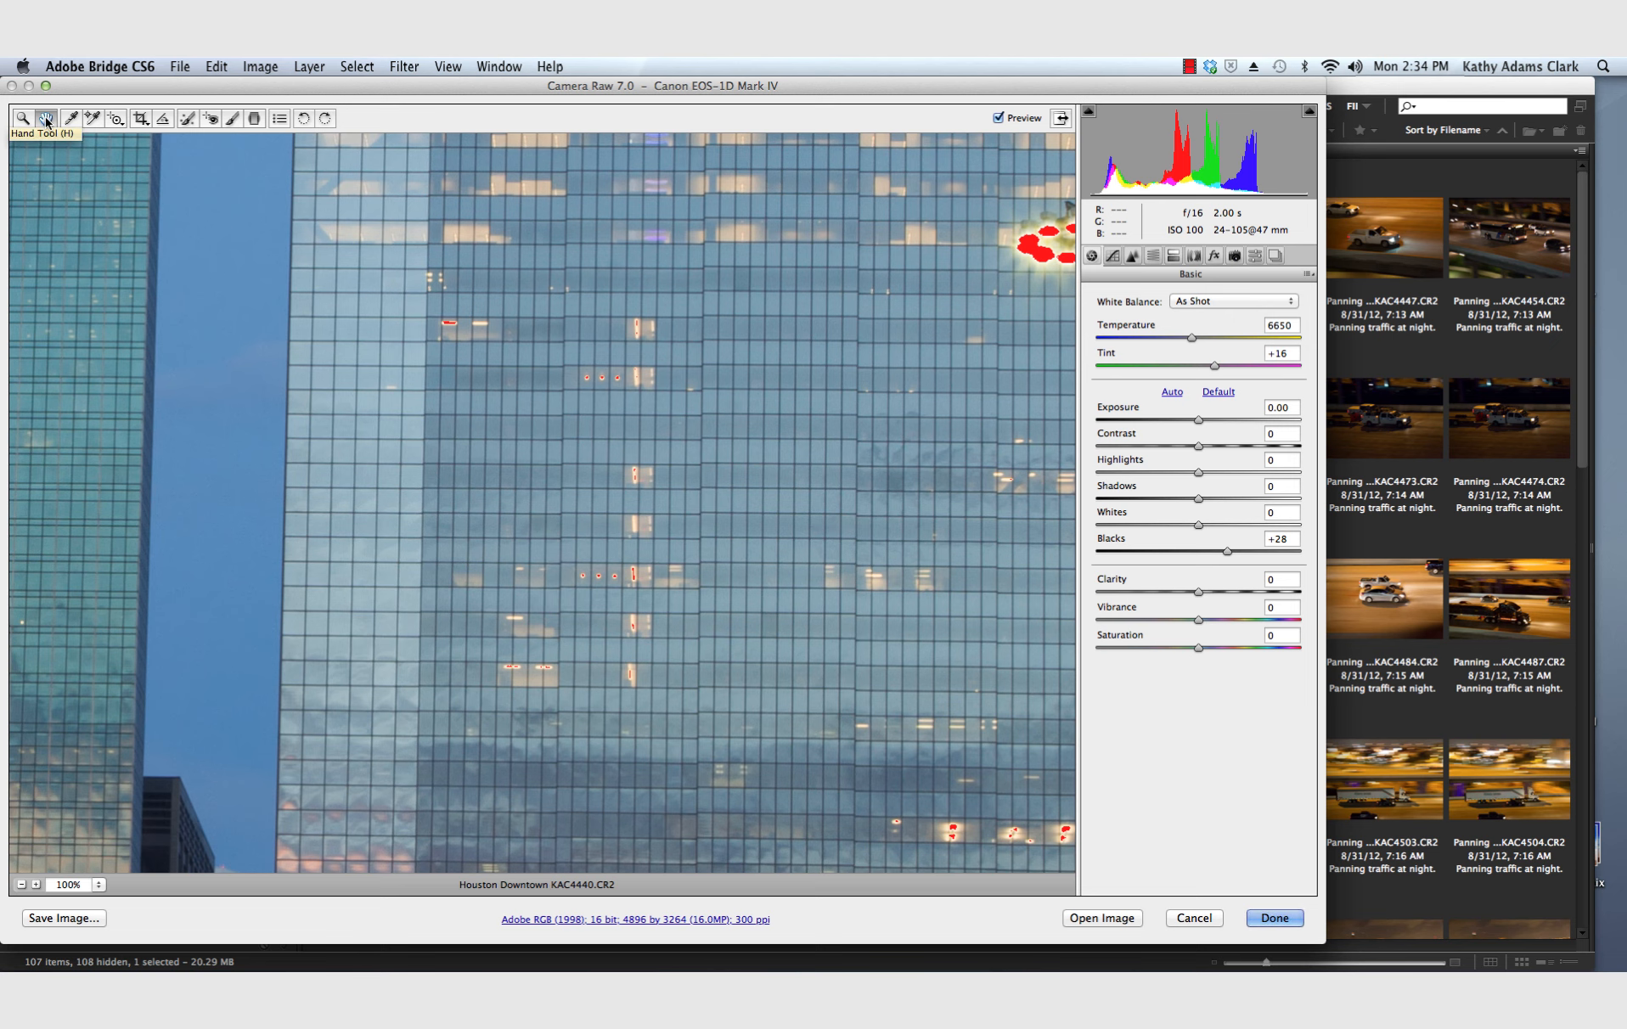
{"action": "left_click_drag", "start_coordinate": [309, 309], "coordinate": [748, 377]}
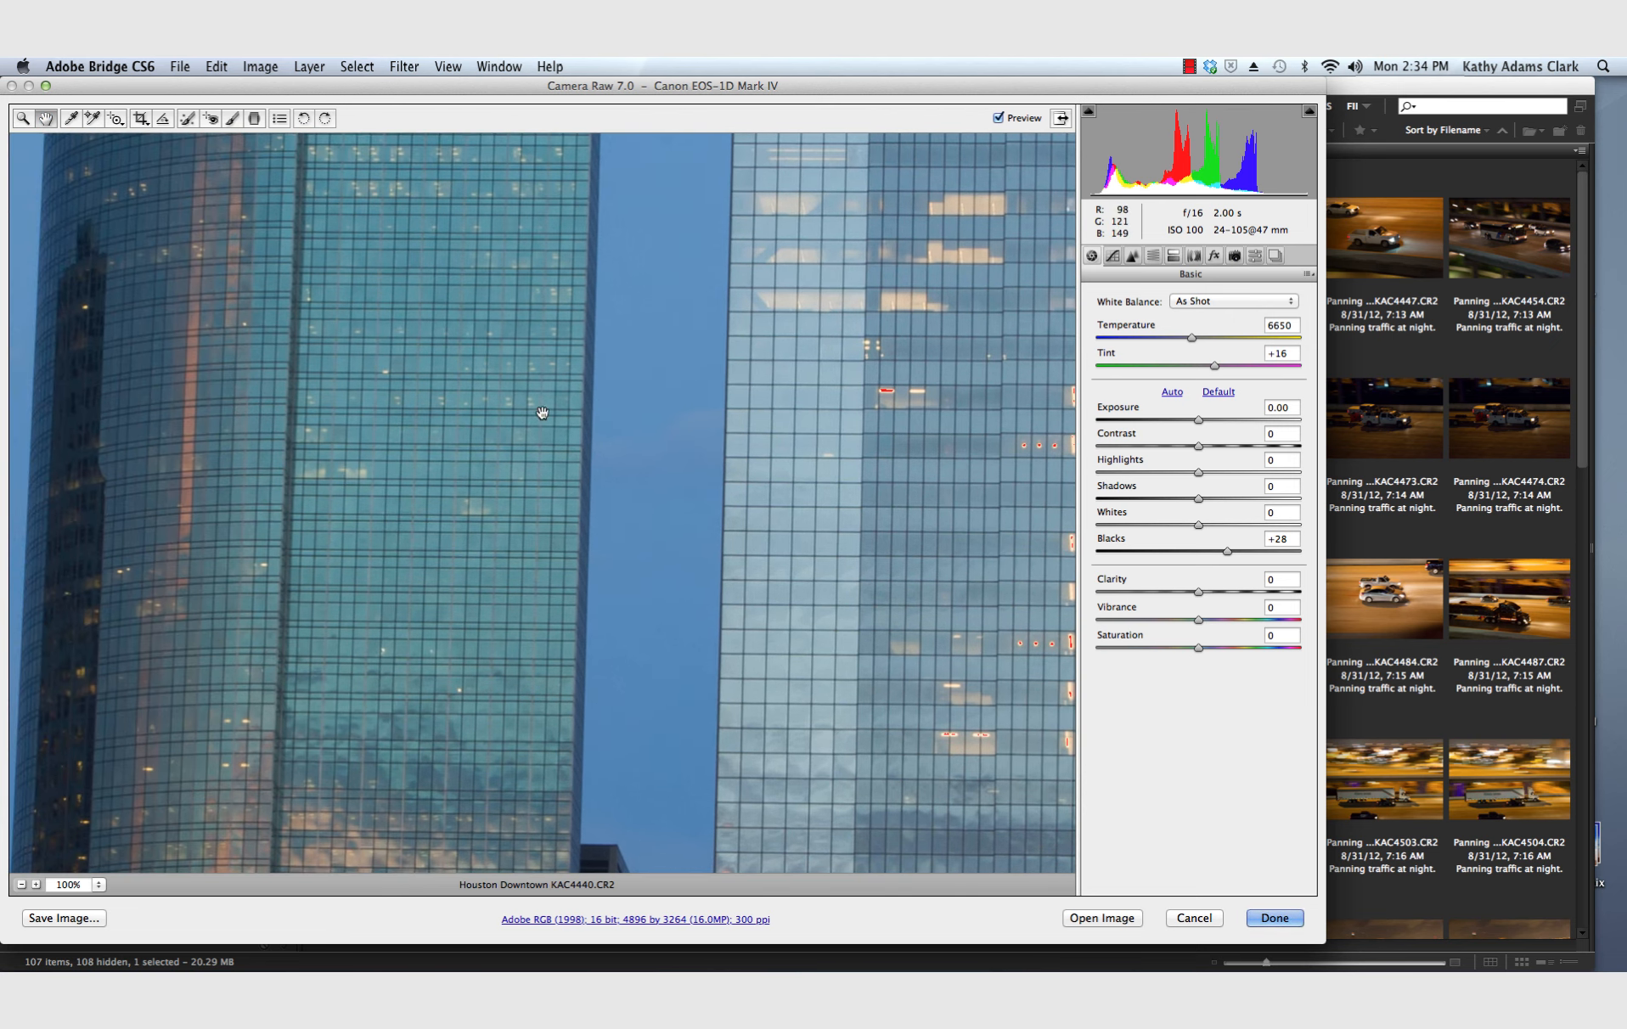
{"action": "left_click", "coordinate": [99, 886]}
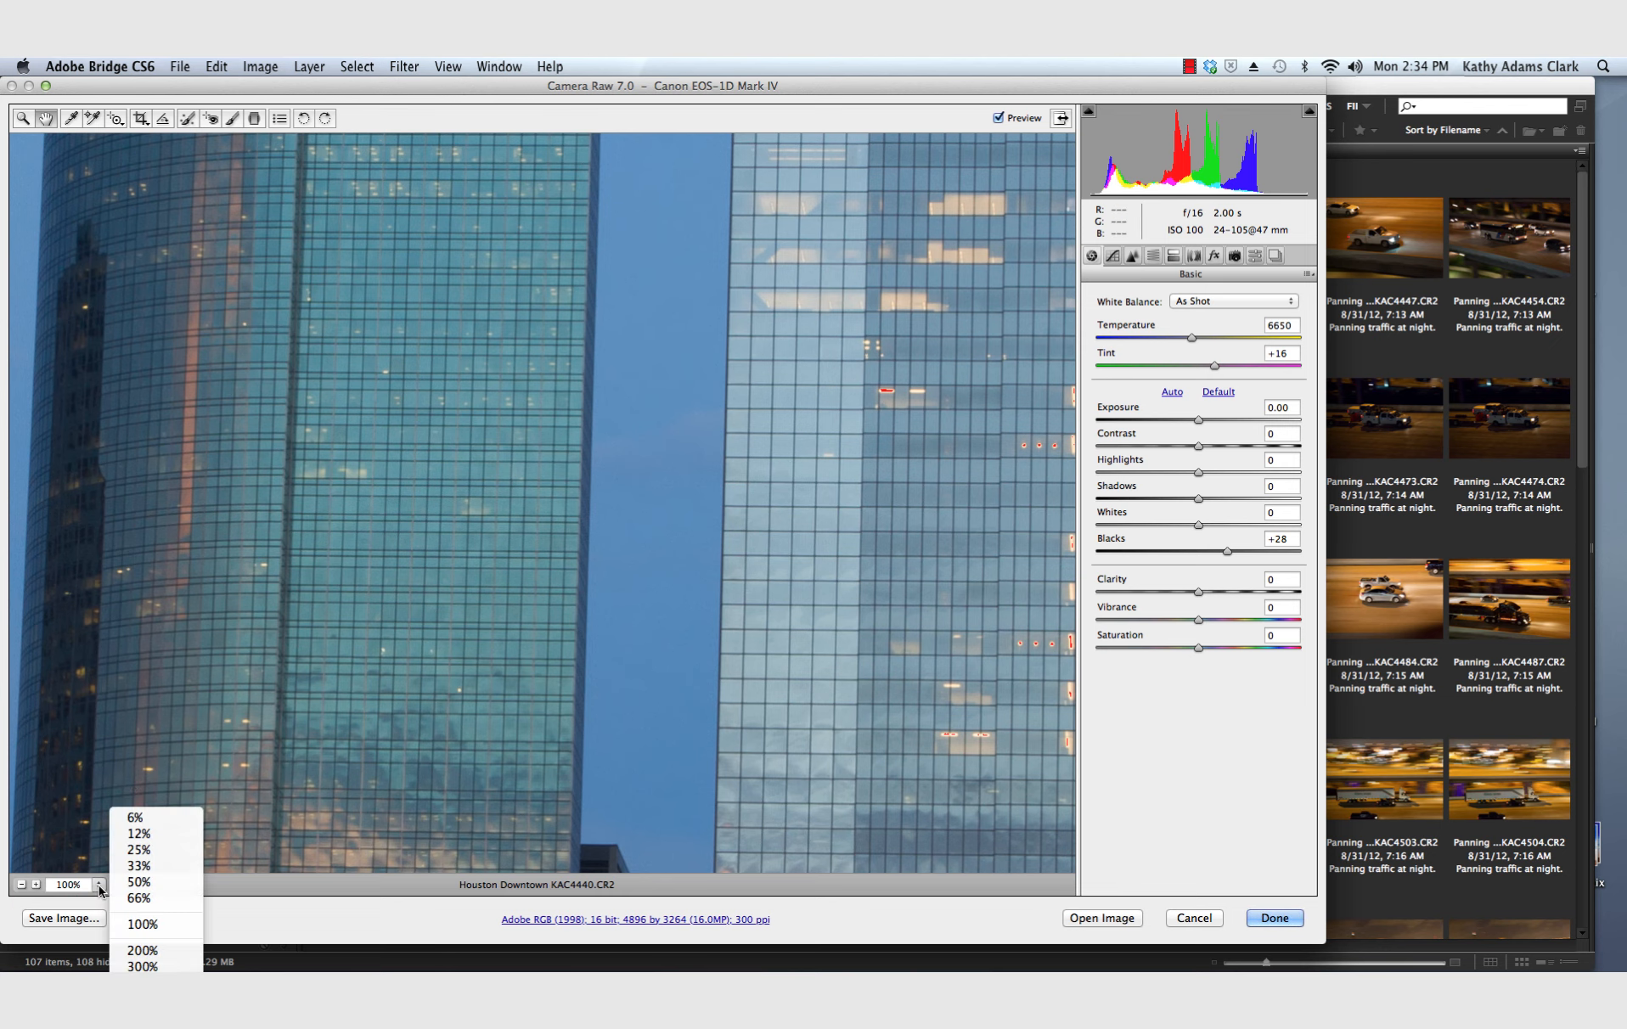
{"action": "left_click", "coordinate": [154, 1007]}
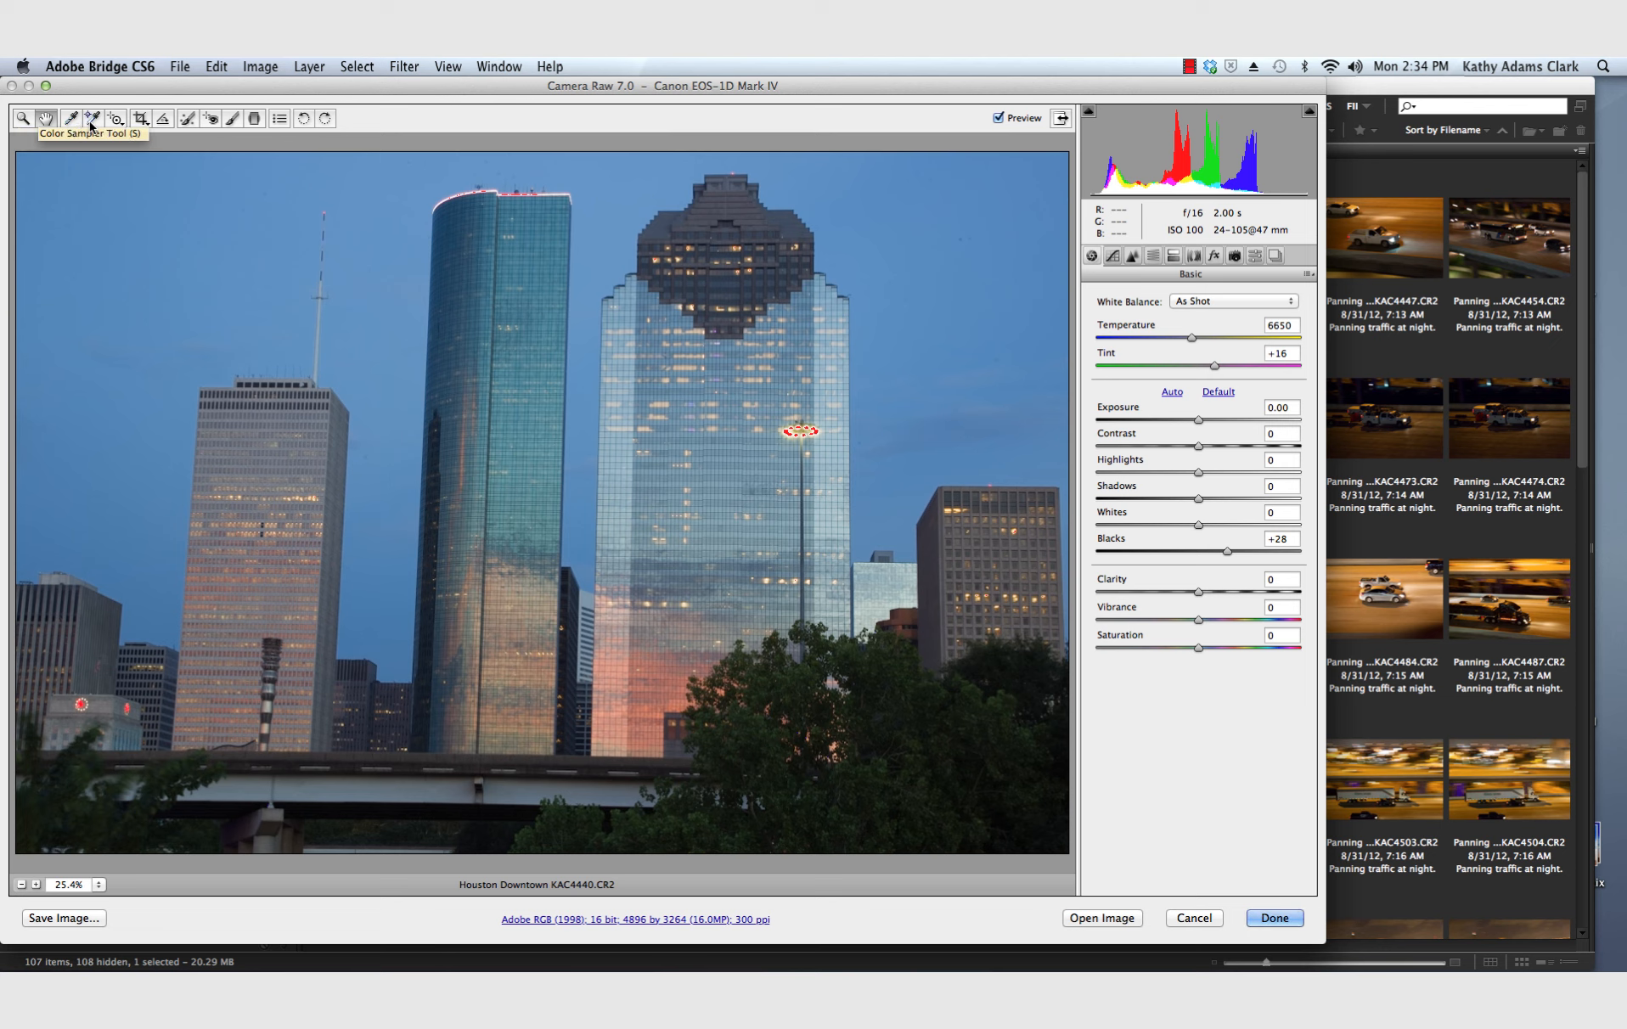
- Straighten the photo along the vertical left edge of the tall stepped glass tower
{"action": "left_click", "coordinate": [164, 123]}
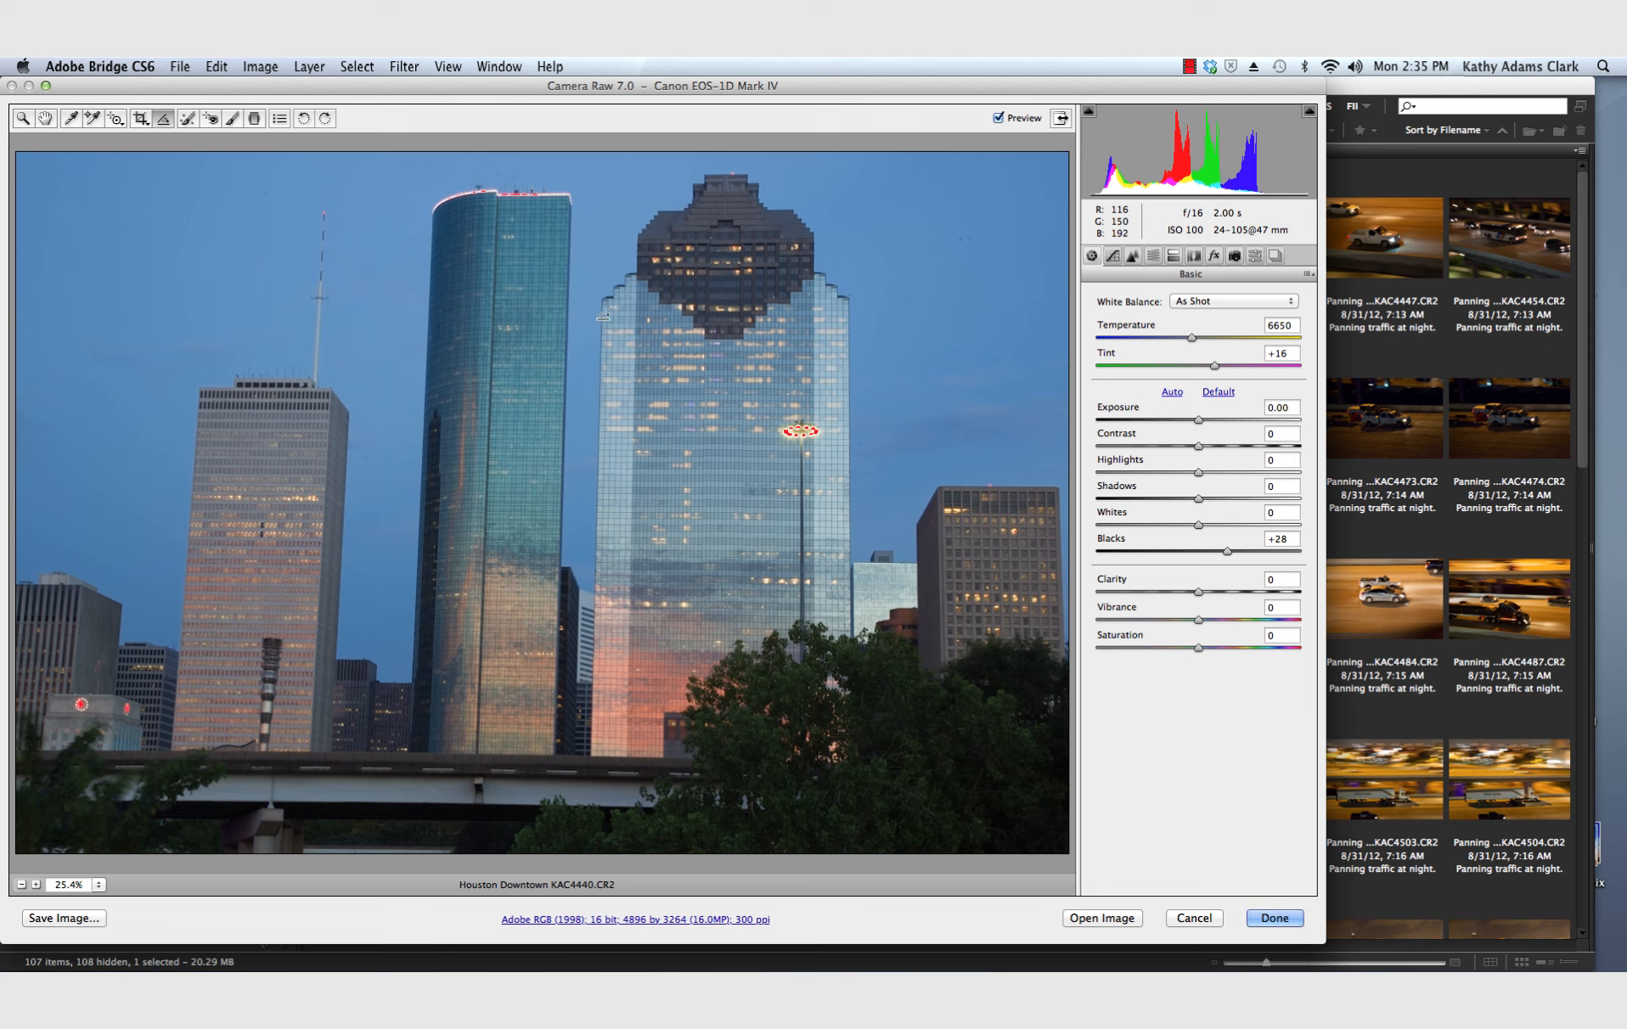
{"action": "left_click_drag", "start_coordinate": [601, 317], "coordinate": [602, 568]}
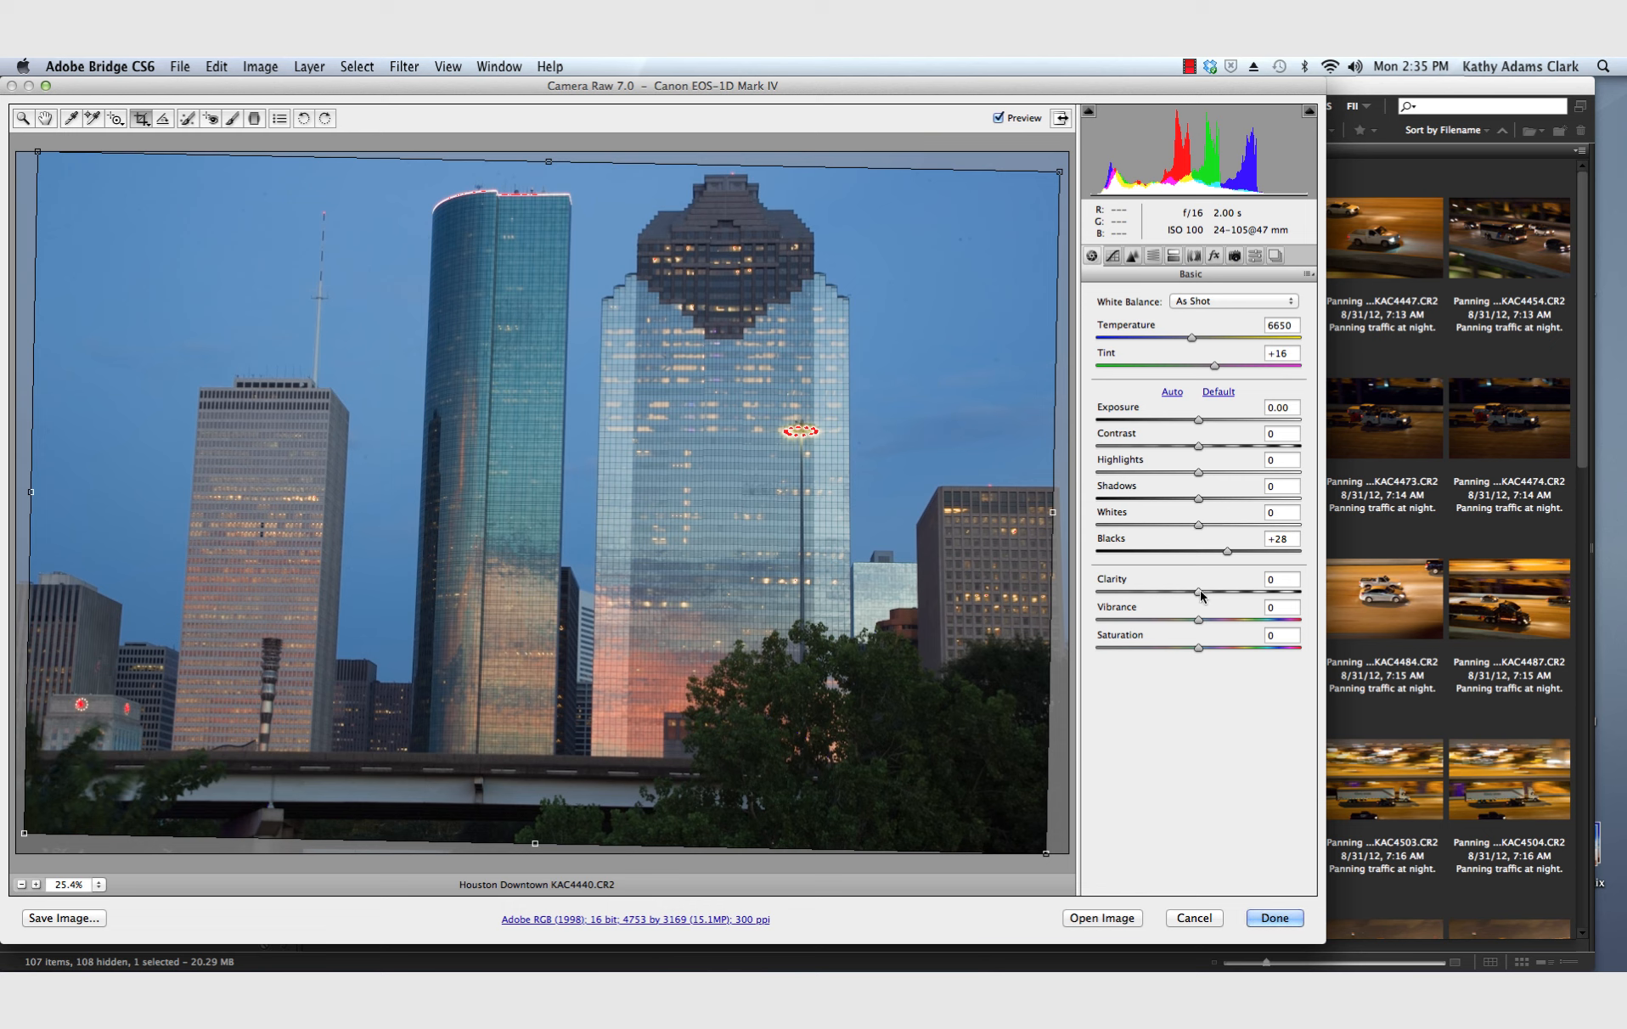
- Set the photo's Clarity to +47, Vibrance to +11 and Saturation to +11
{"action": "left_click_drag", "start_coordinate": [1200, 592], "coordinate": [1247, 595]}
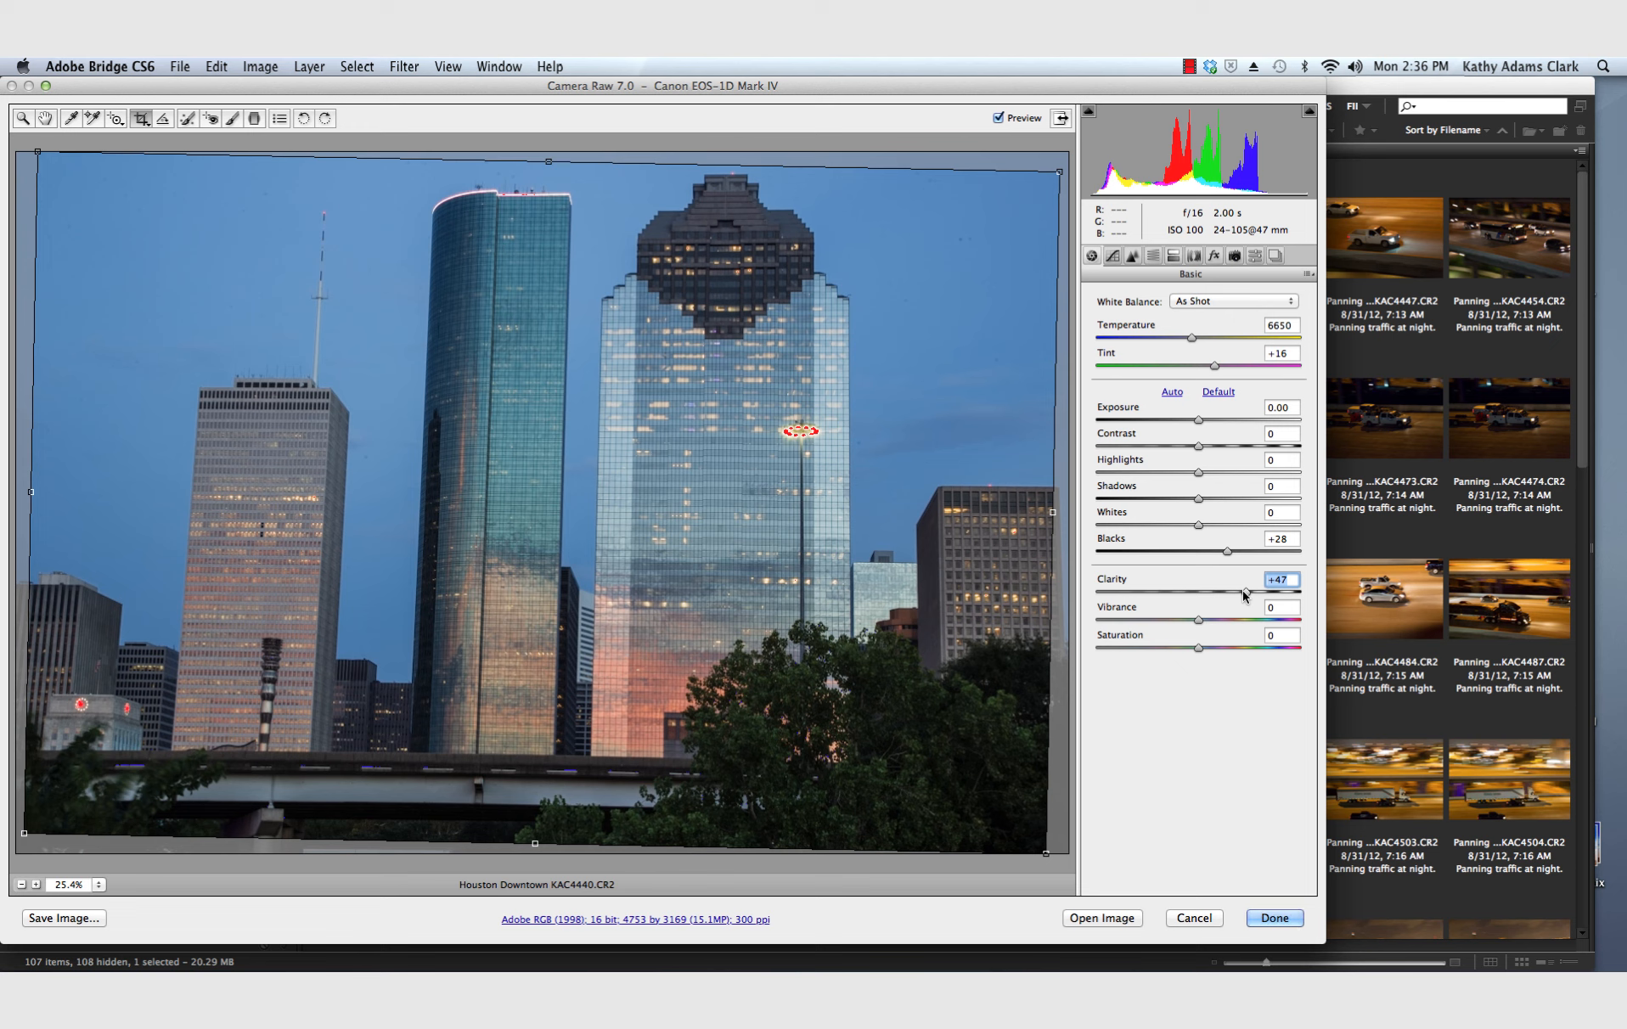
{"action": "left_click", "coordinate": [1211, 621]}
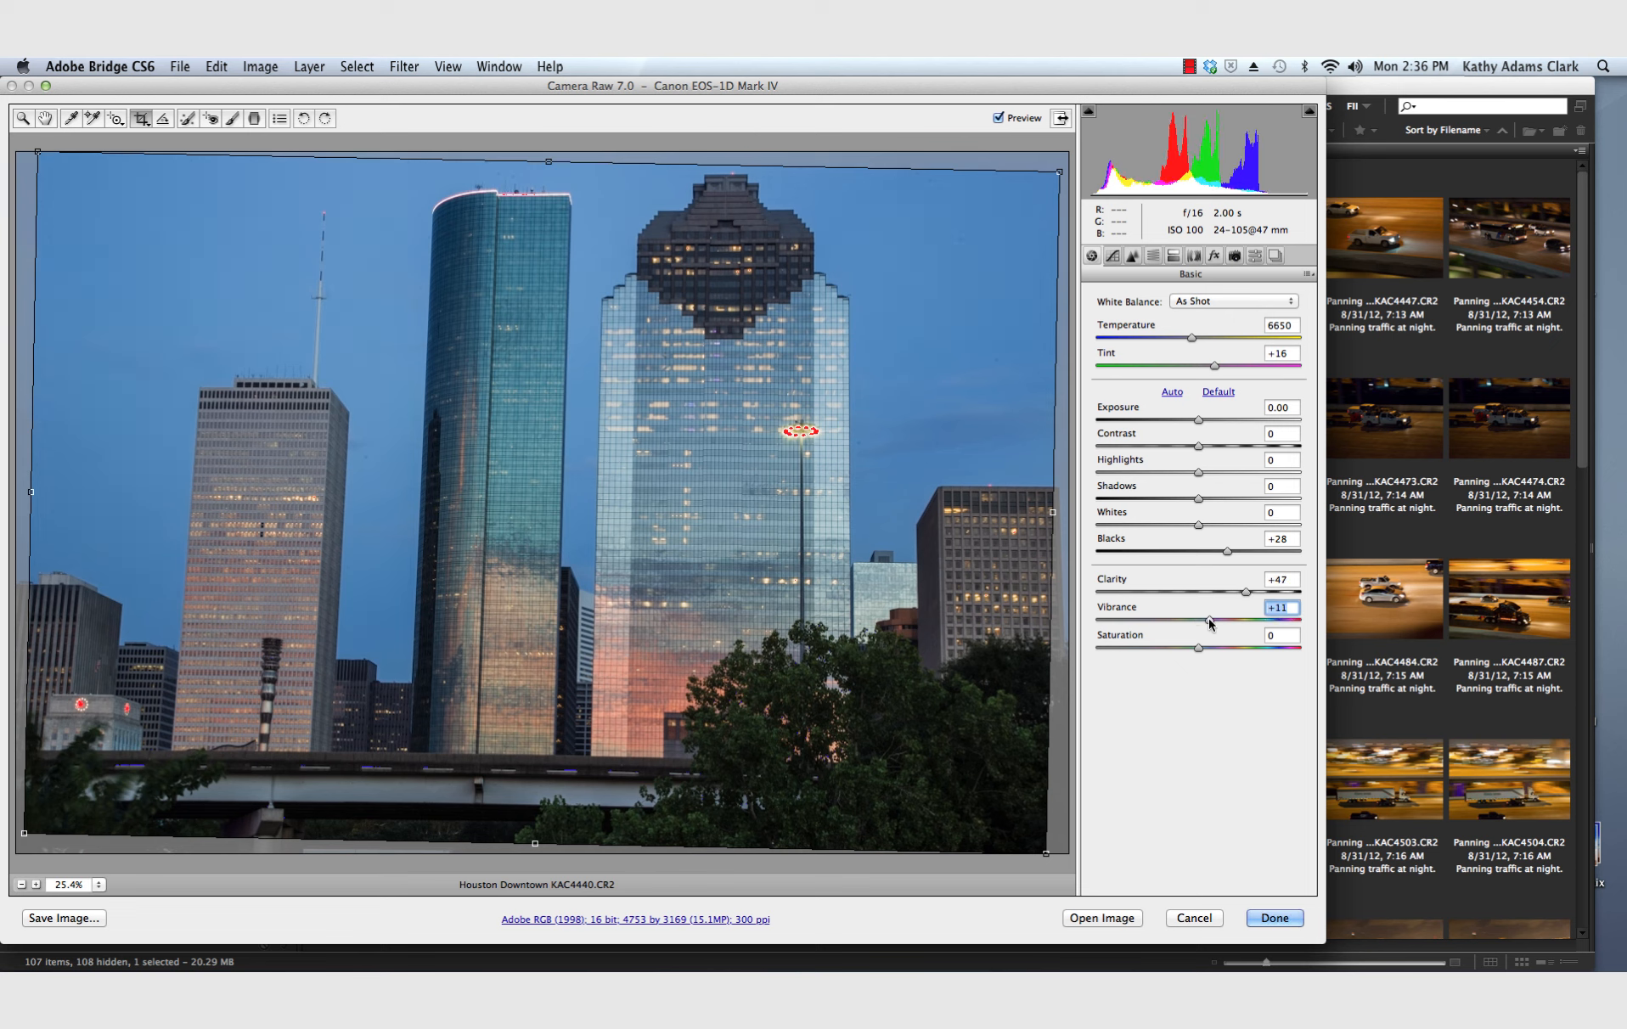
{"action": "left_click", "coordinate": [1209, 648]}
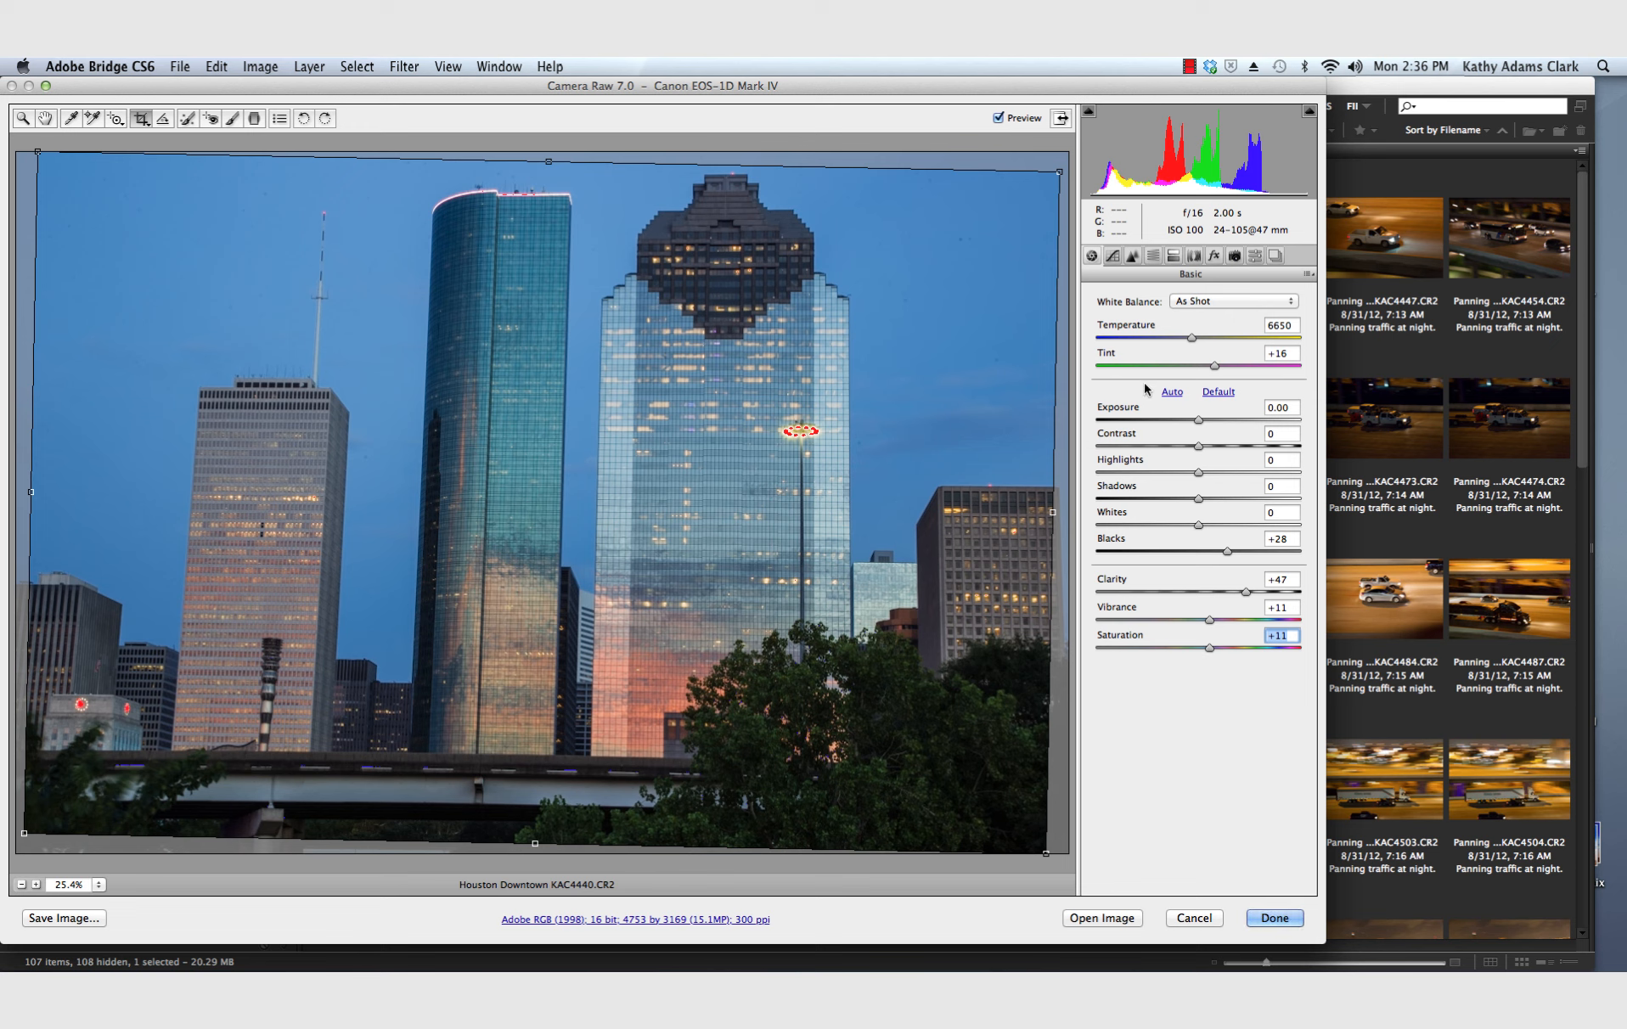
- Look through the other adjustment categories from Tone Curve to Camera Calibration, then return to the Basic adjustments
{"action": "left_click", "coordinate": [1112, 257]}
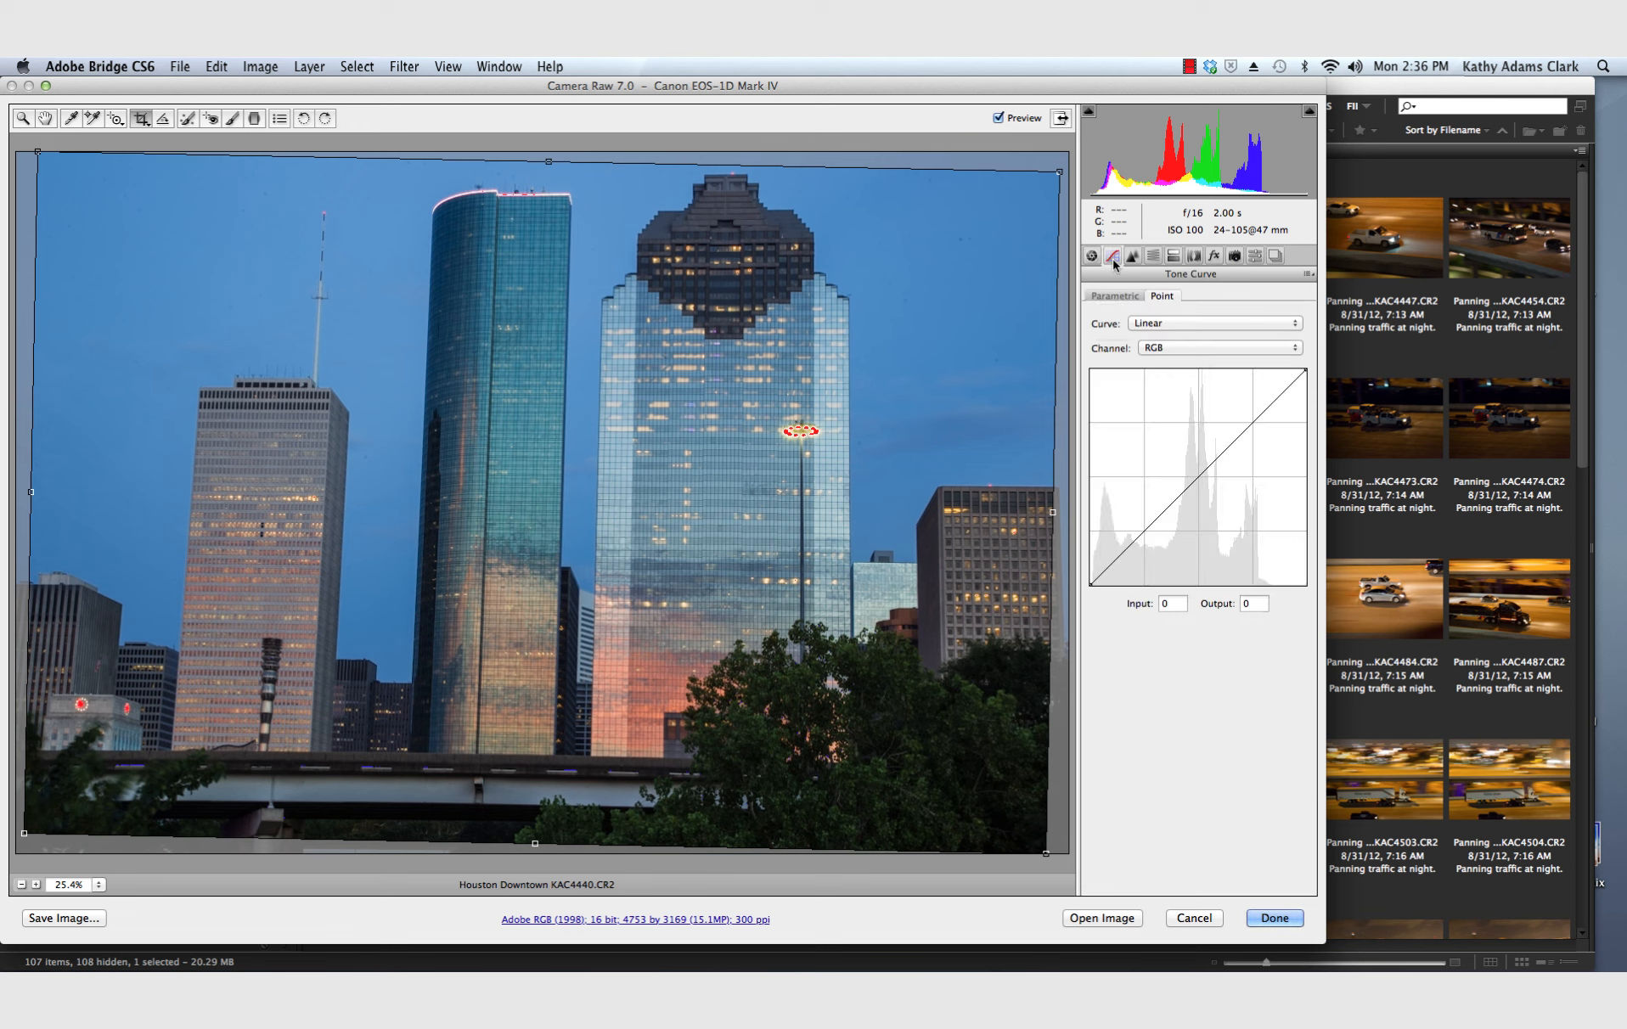
{"action": "left_click", "coordinate": [1133, 258]}
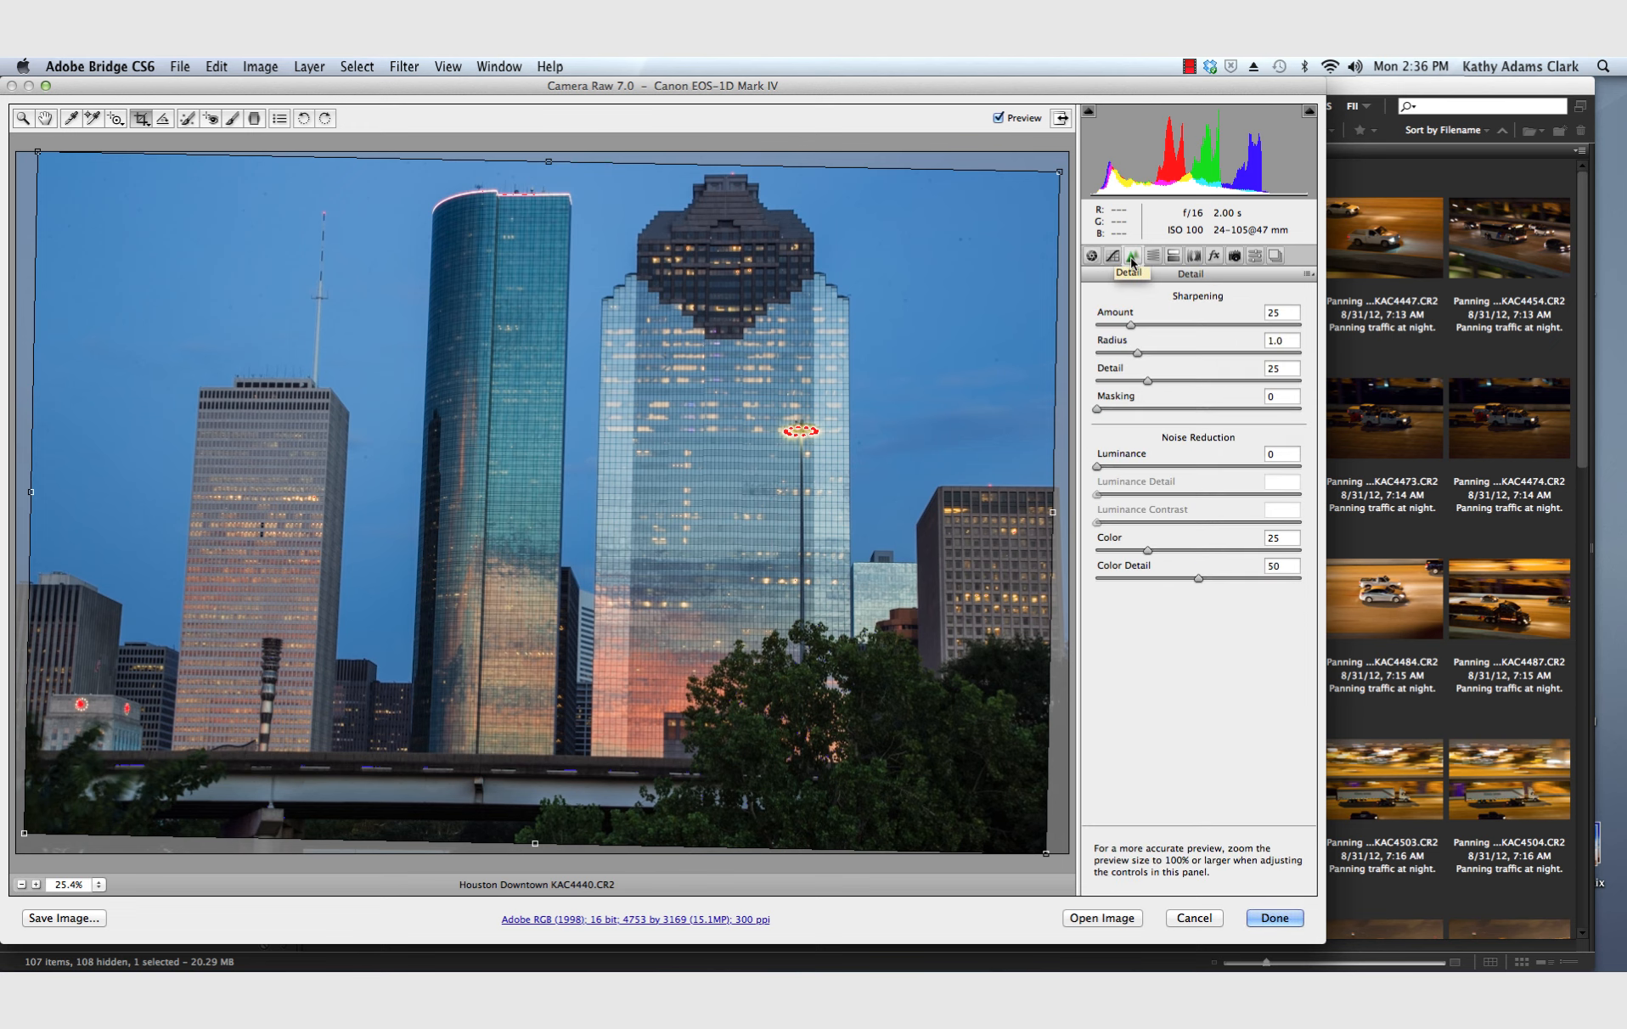
{"action": "left_click", "coordinate": [1148, 259]}
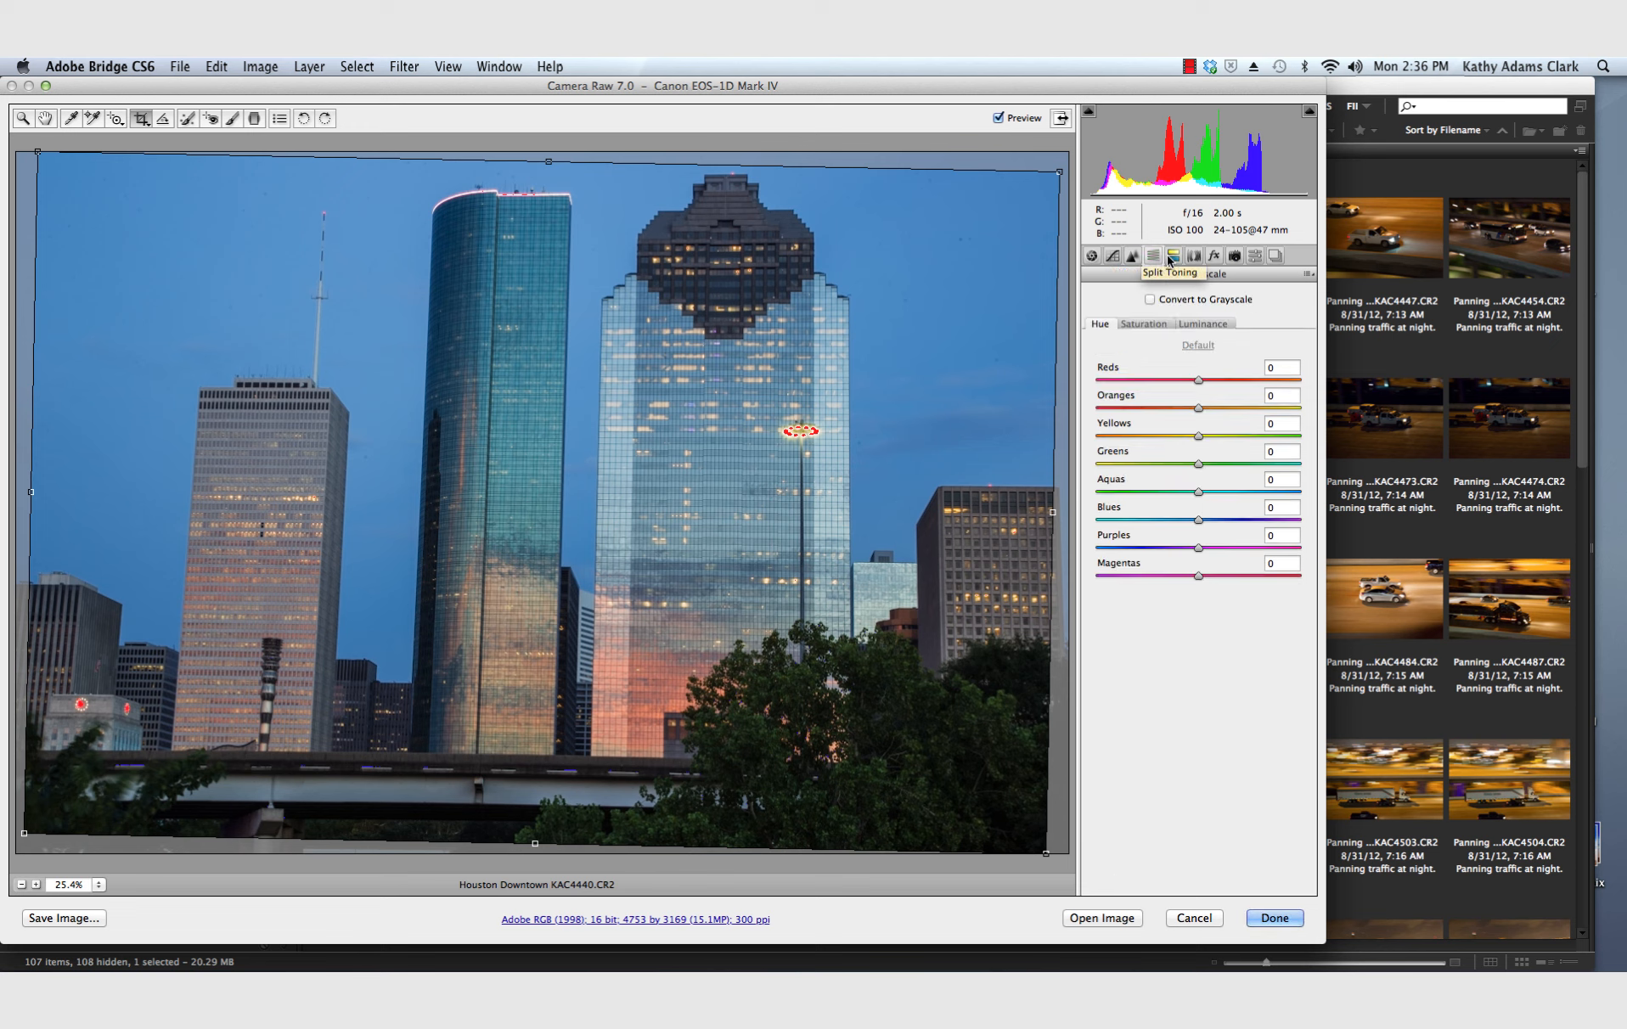
{"action": "left_click", "coordinate": [1174, 258]}
{"action": "left_click", "coordinate": [1195, 257]}
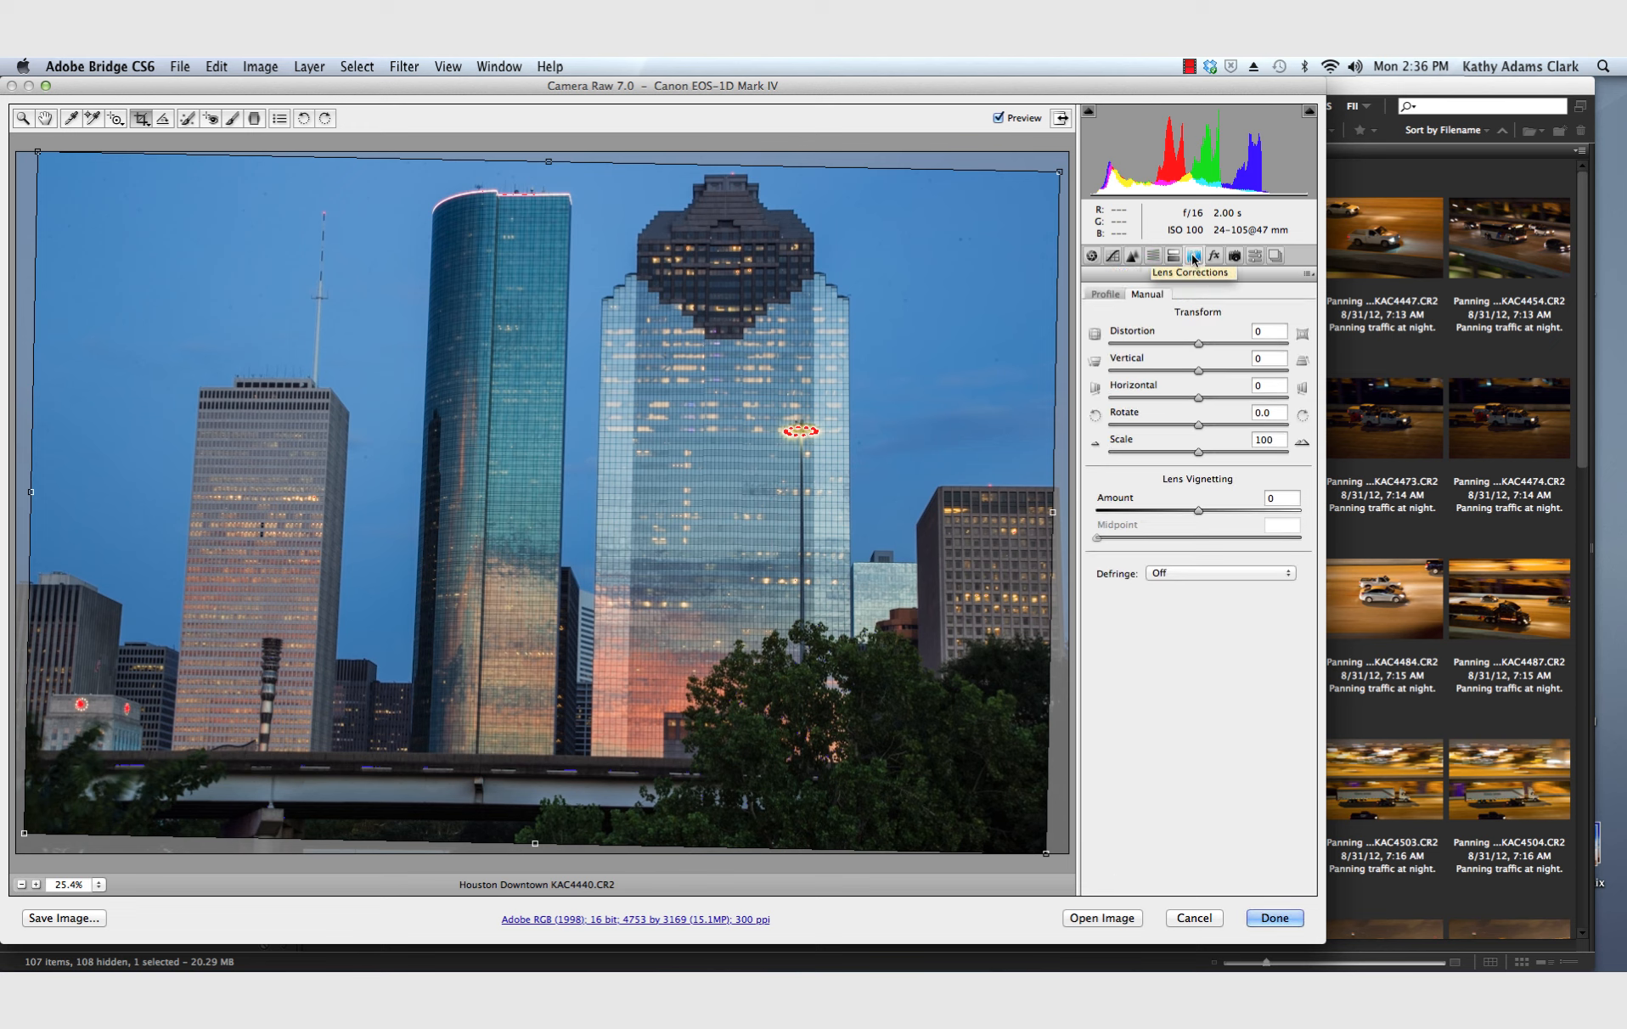
{"action": "left_click", "coordinate": [1213, 258]}
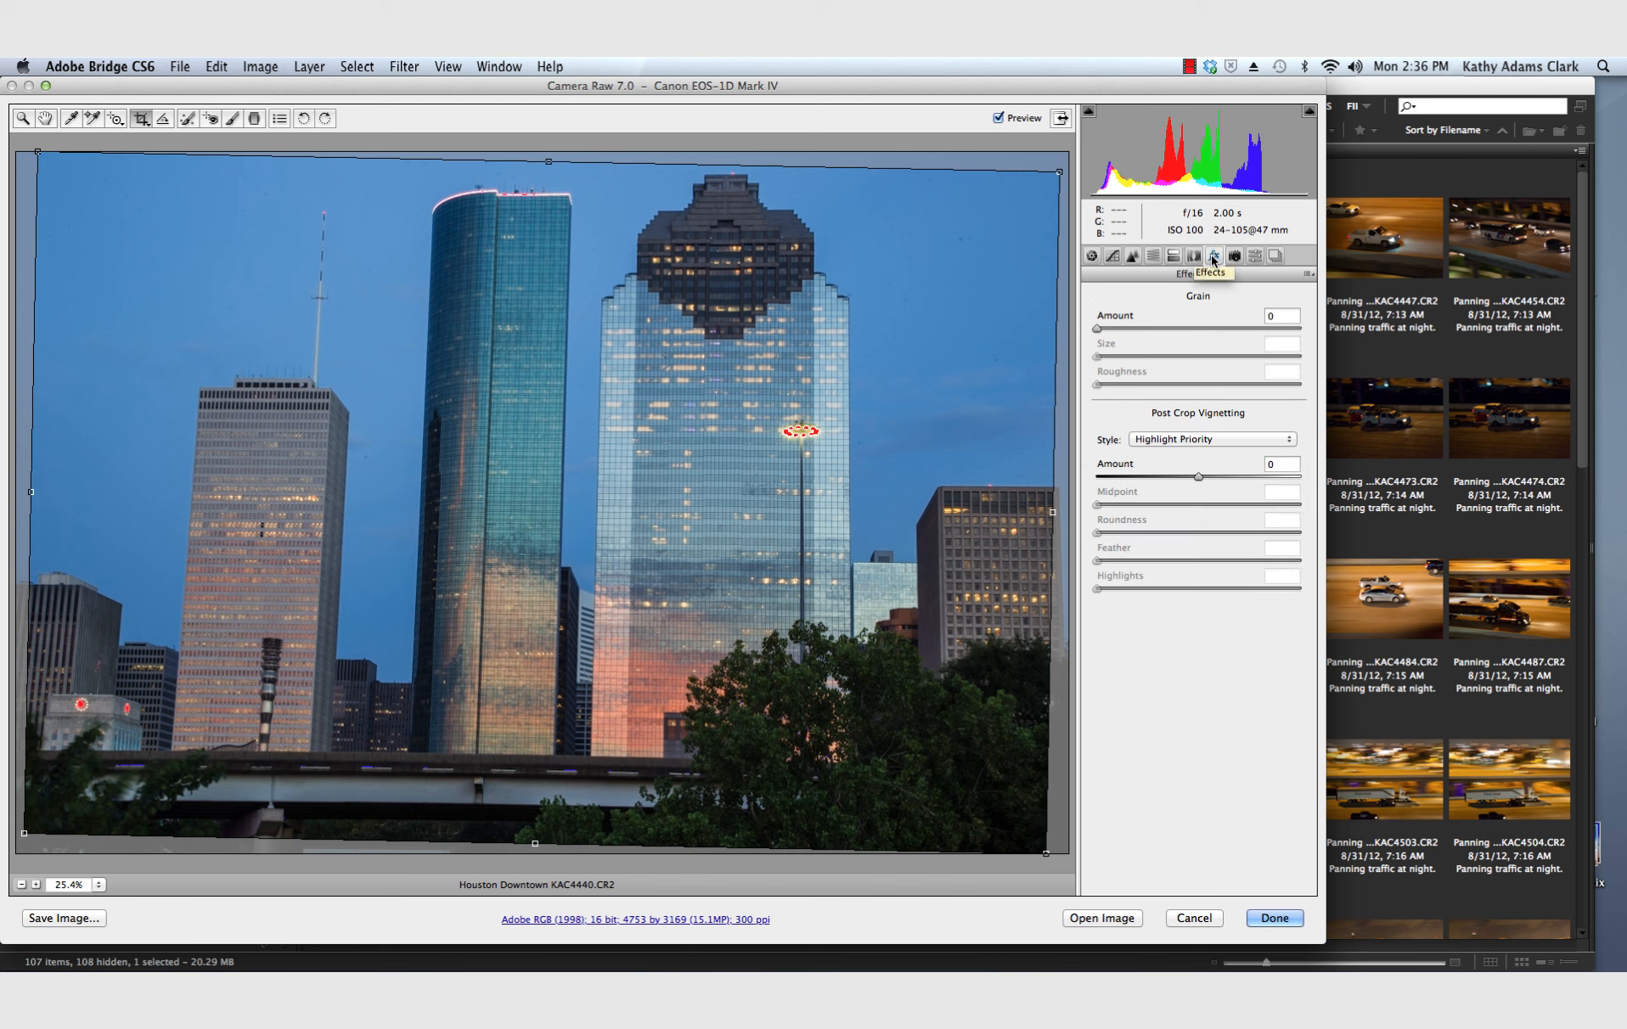
{"action": "left_click", "coordinate": [1230, 259]}
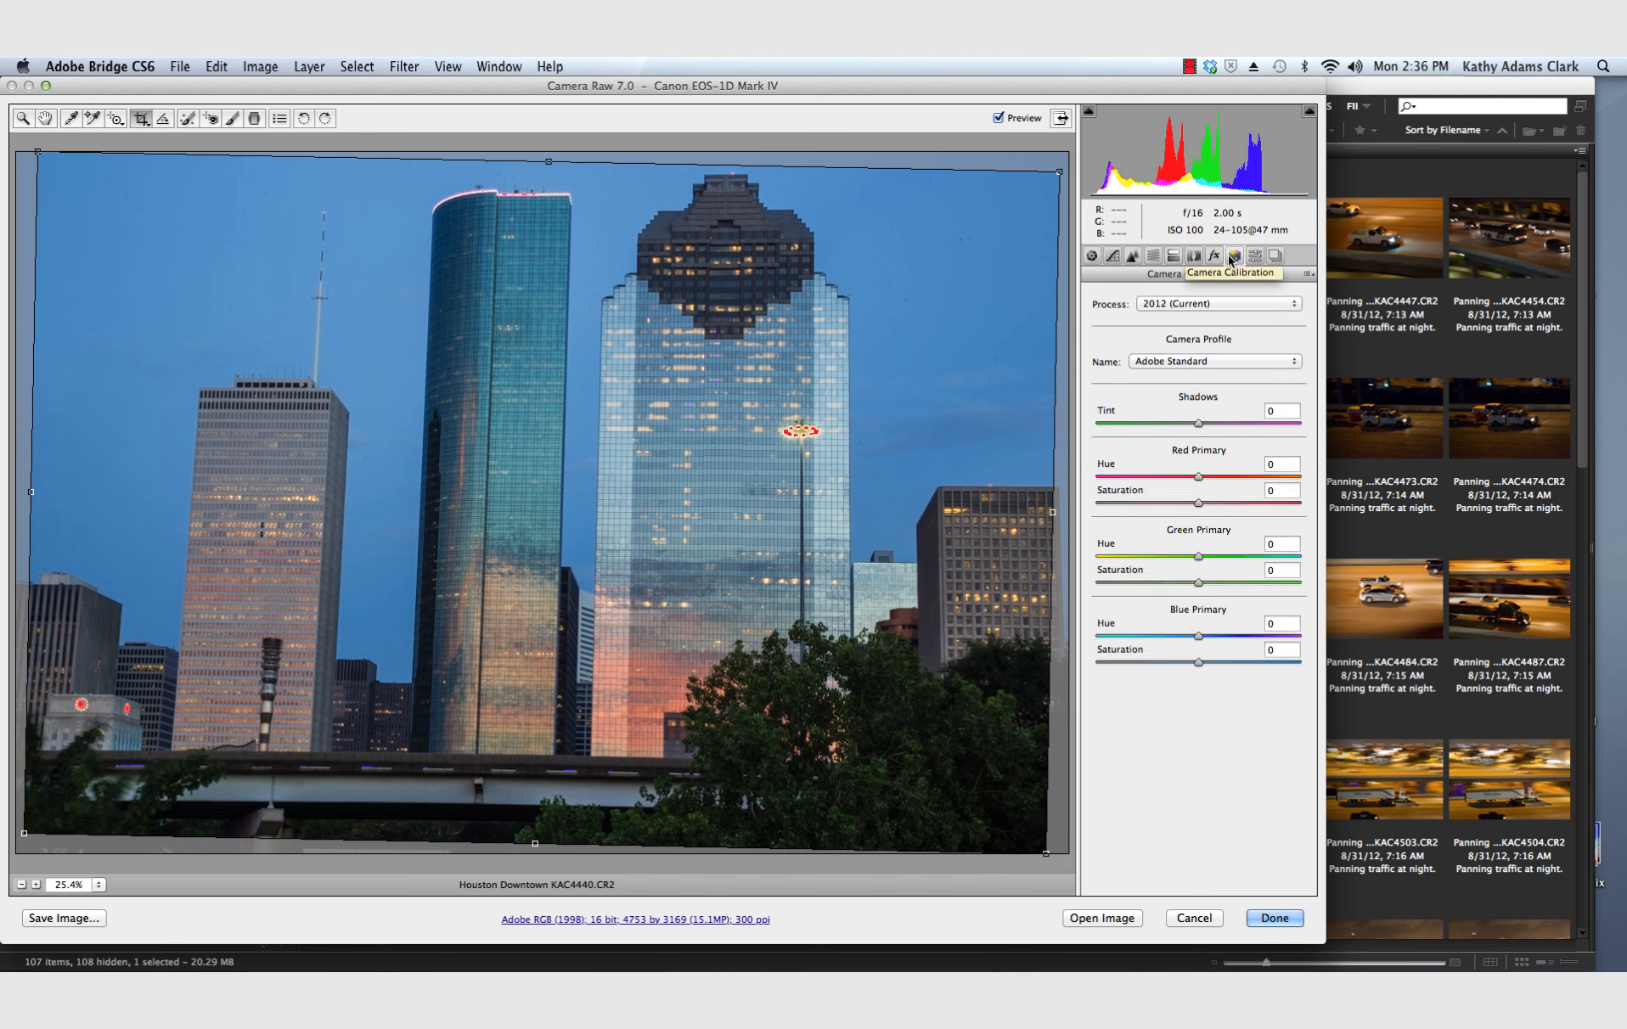
{"action": "left_click", "coordinate": [1120, 258]}
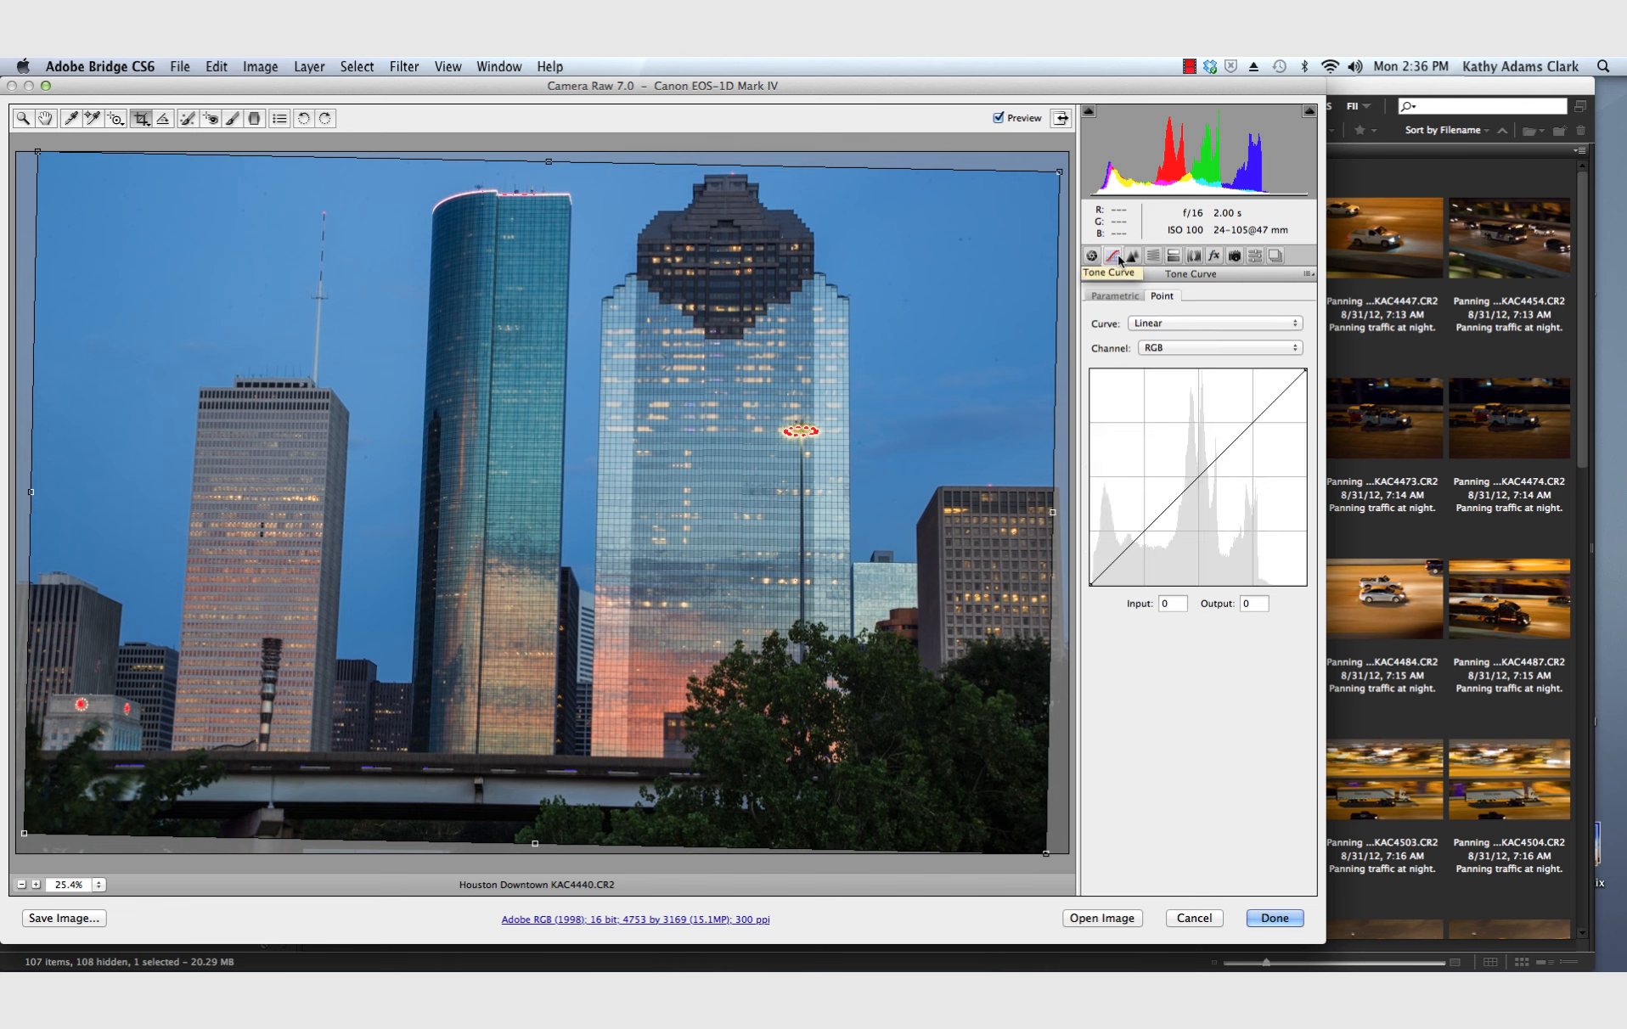
{"action": "left_click", "coordinate": [1097, 259]}
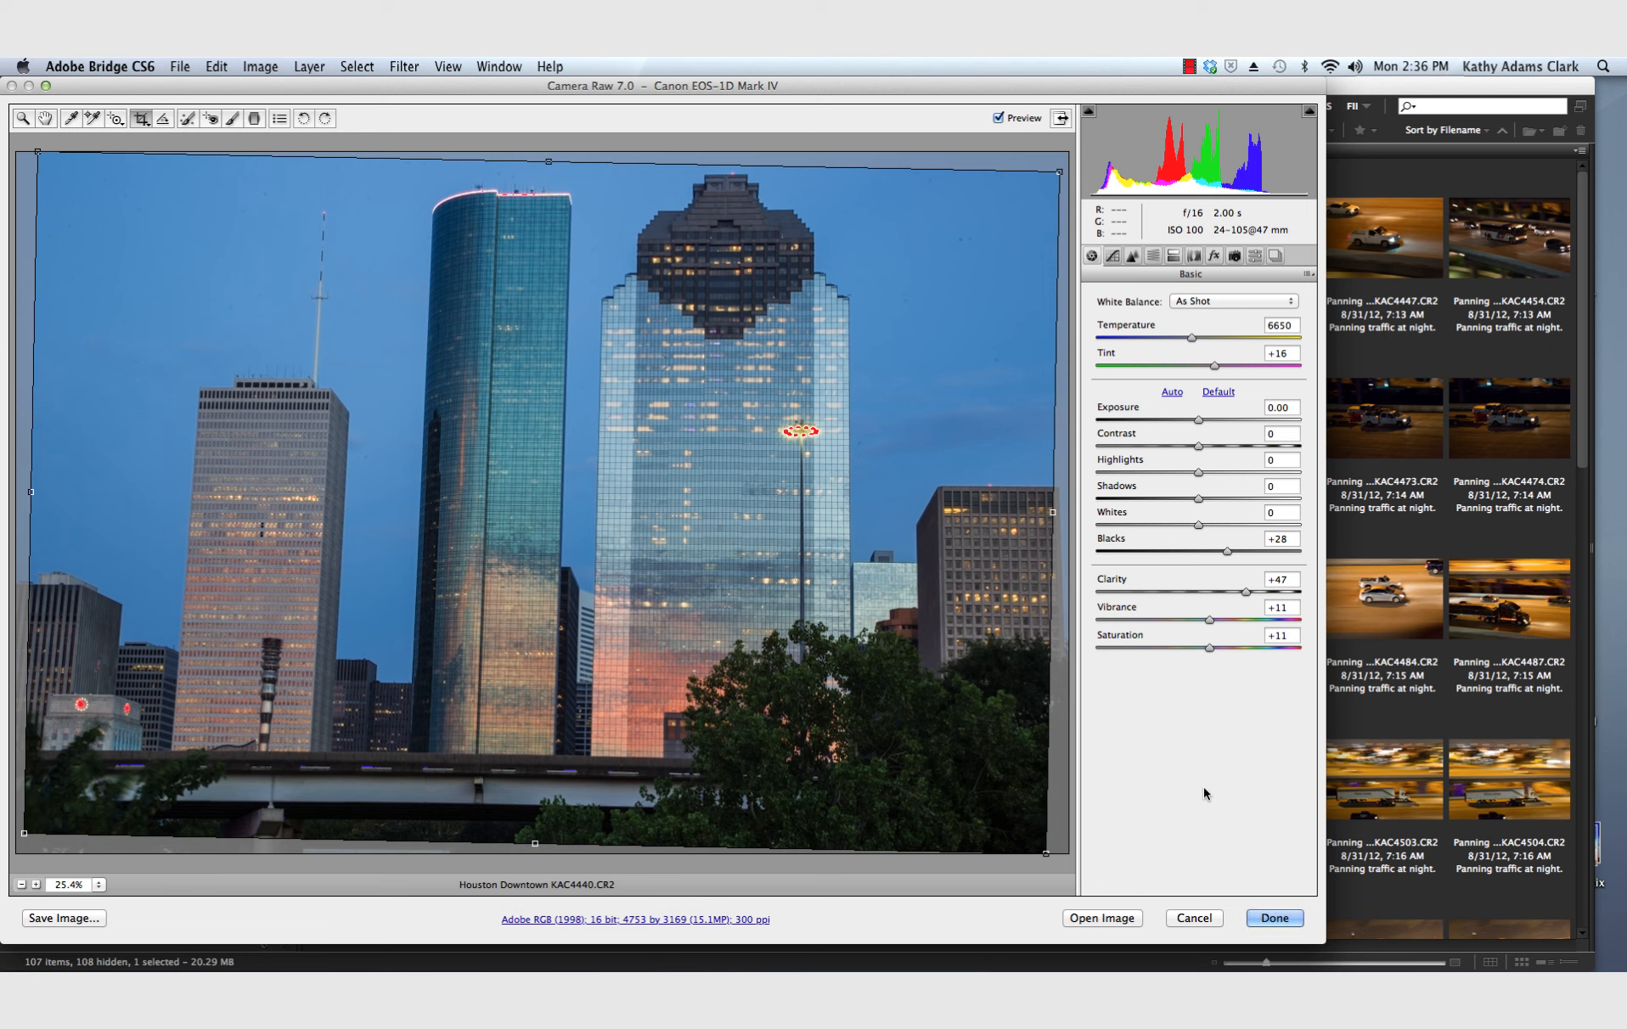
- Save the raw adjustments to the photo and return to the Bridge thumbnails without opening it in Photoshop
{"action": "left_click", "coordinate": [1271, 919]}
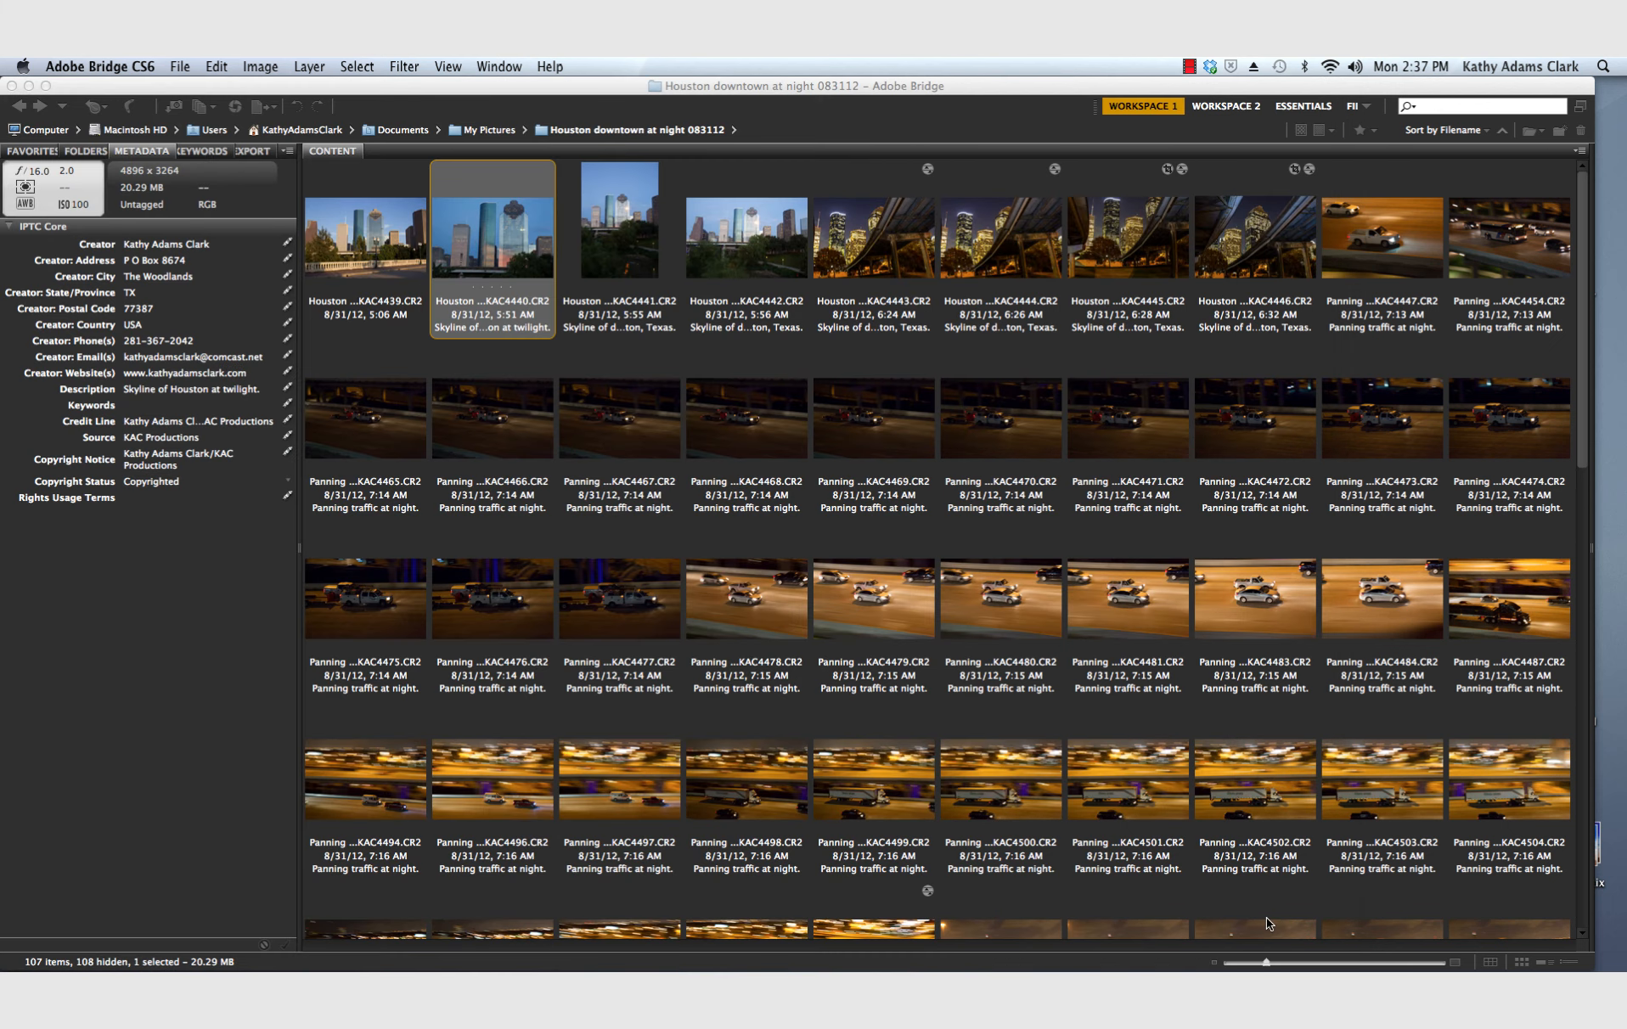